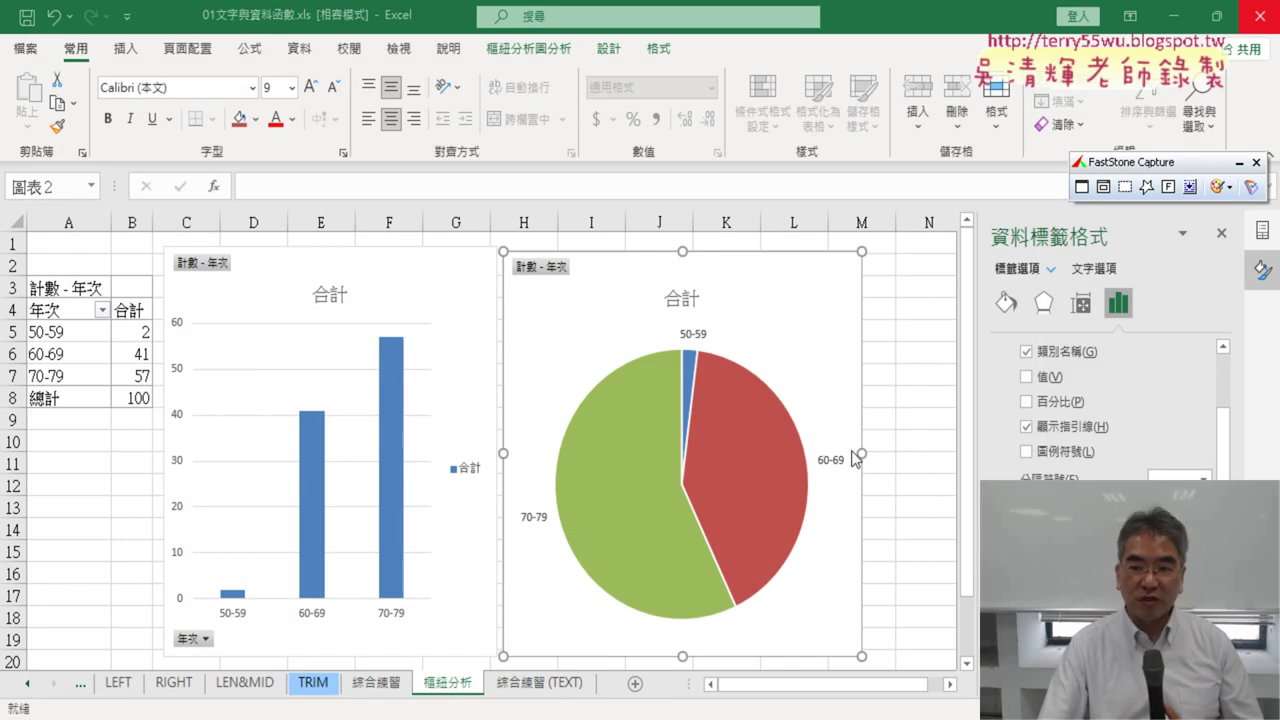
Format the pie chart's data labels in the formatting pane
left_click(836, 462)
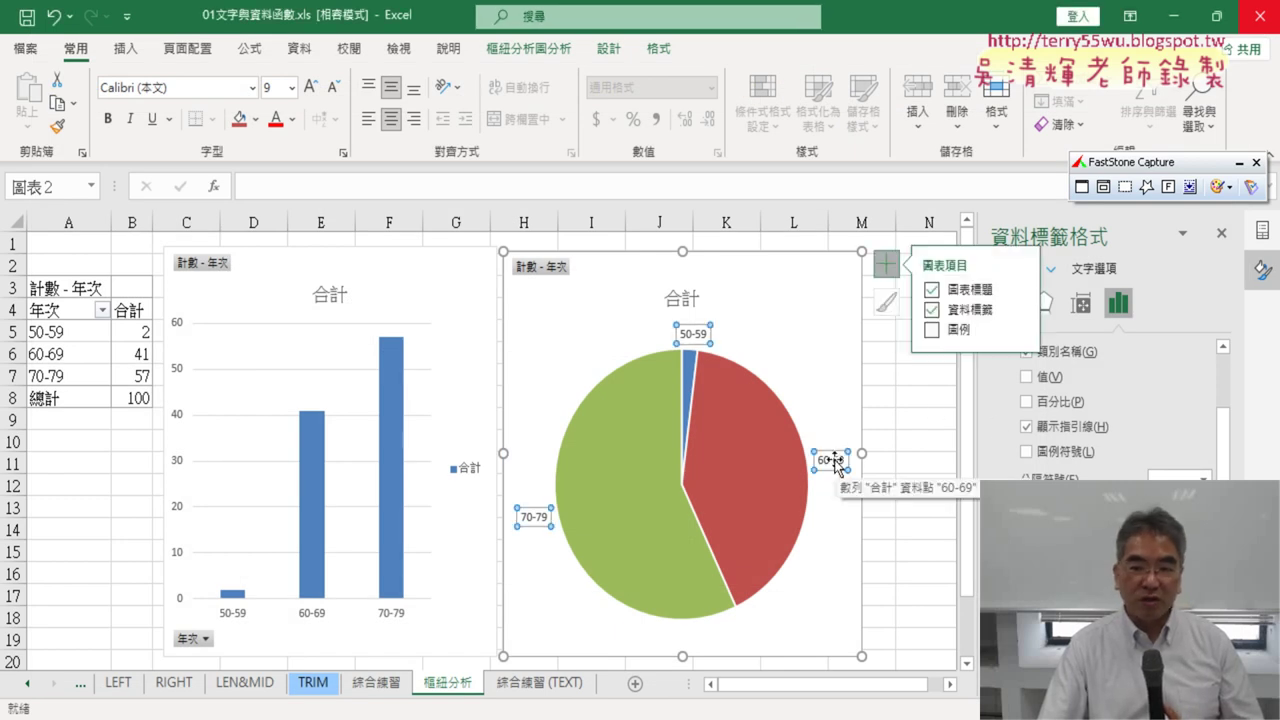
right_click(836, 462)
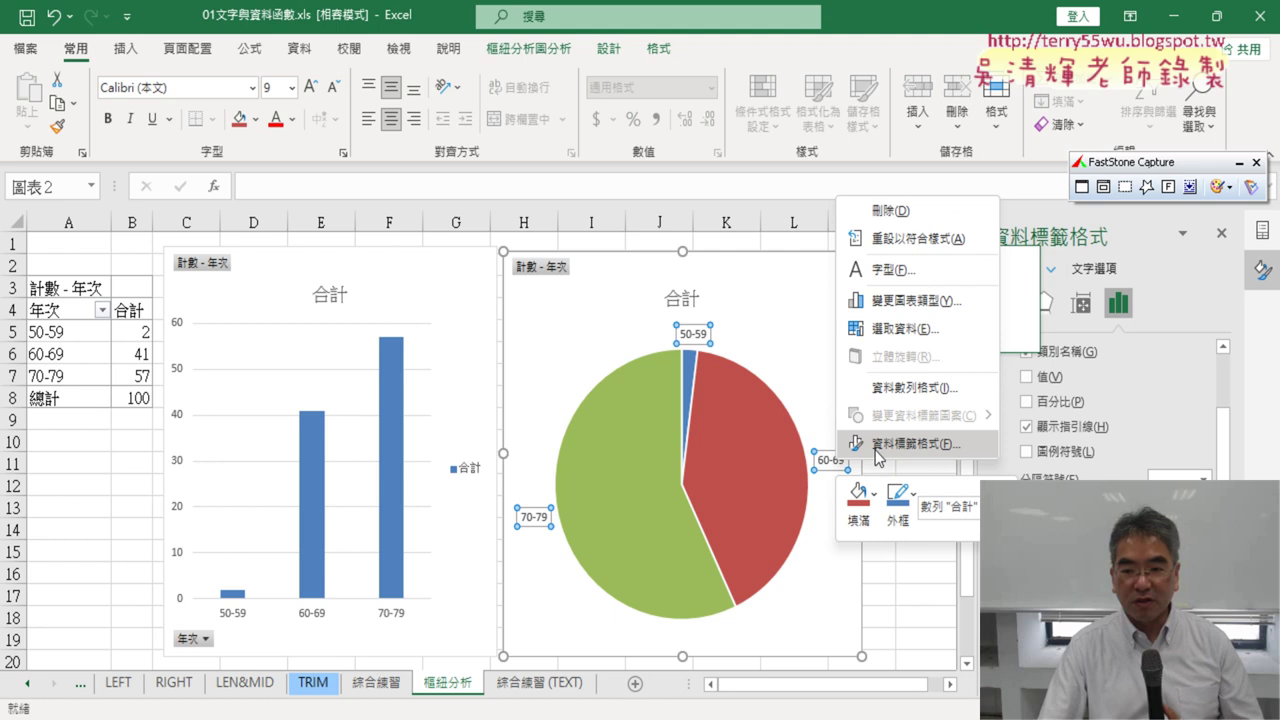
left_click(876, 447)
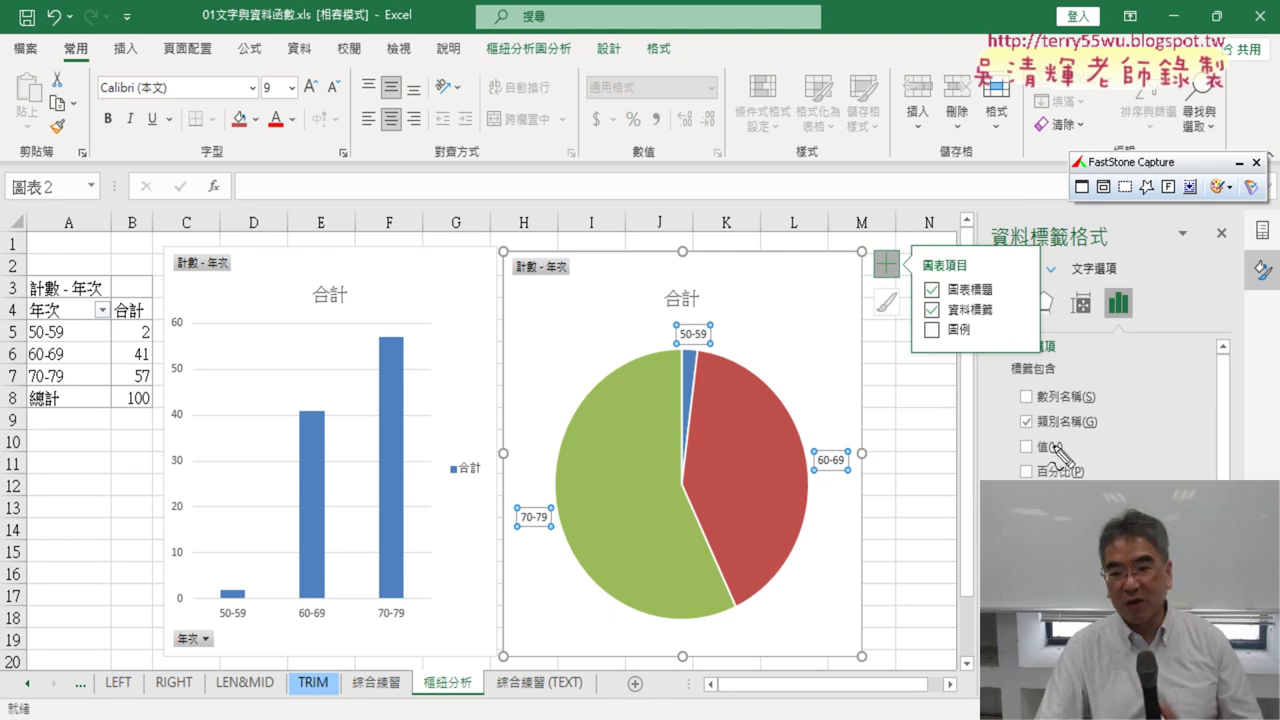
left_click_drag(1098, 432, 1108, 429)
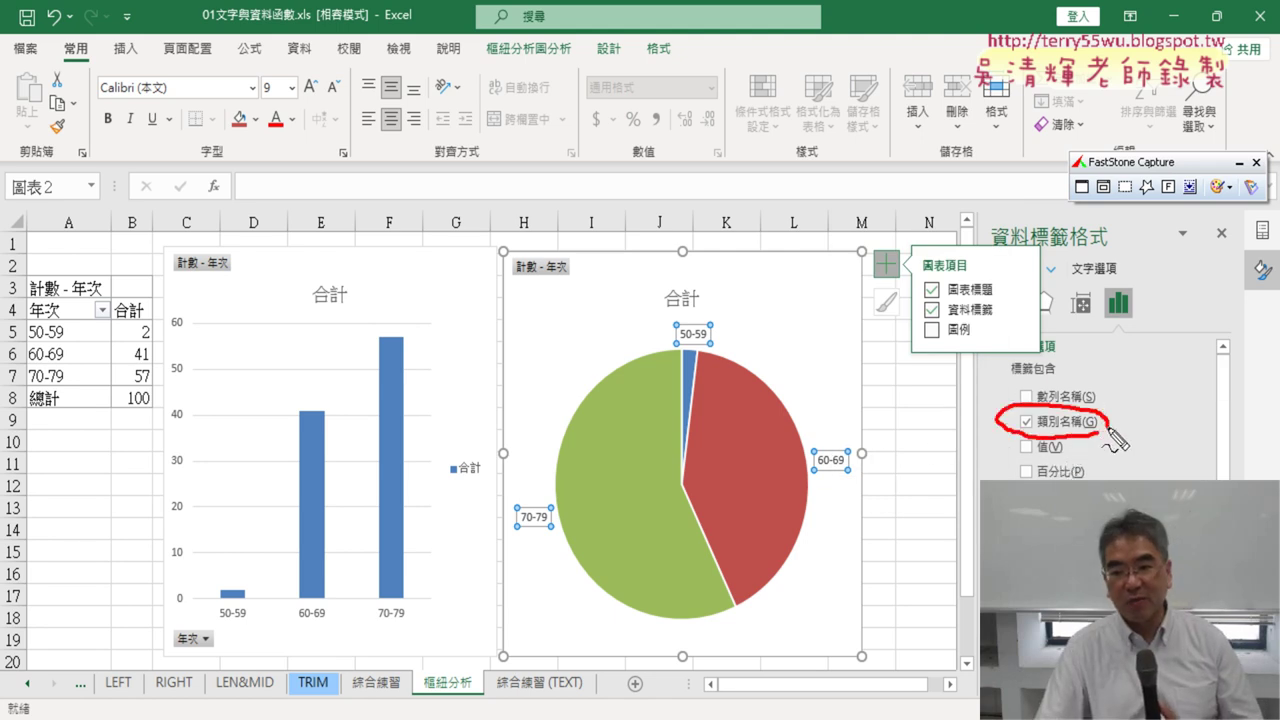
left_click_drag(848, 440, 828, 482)
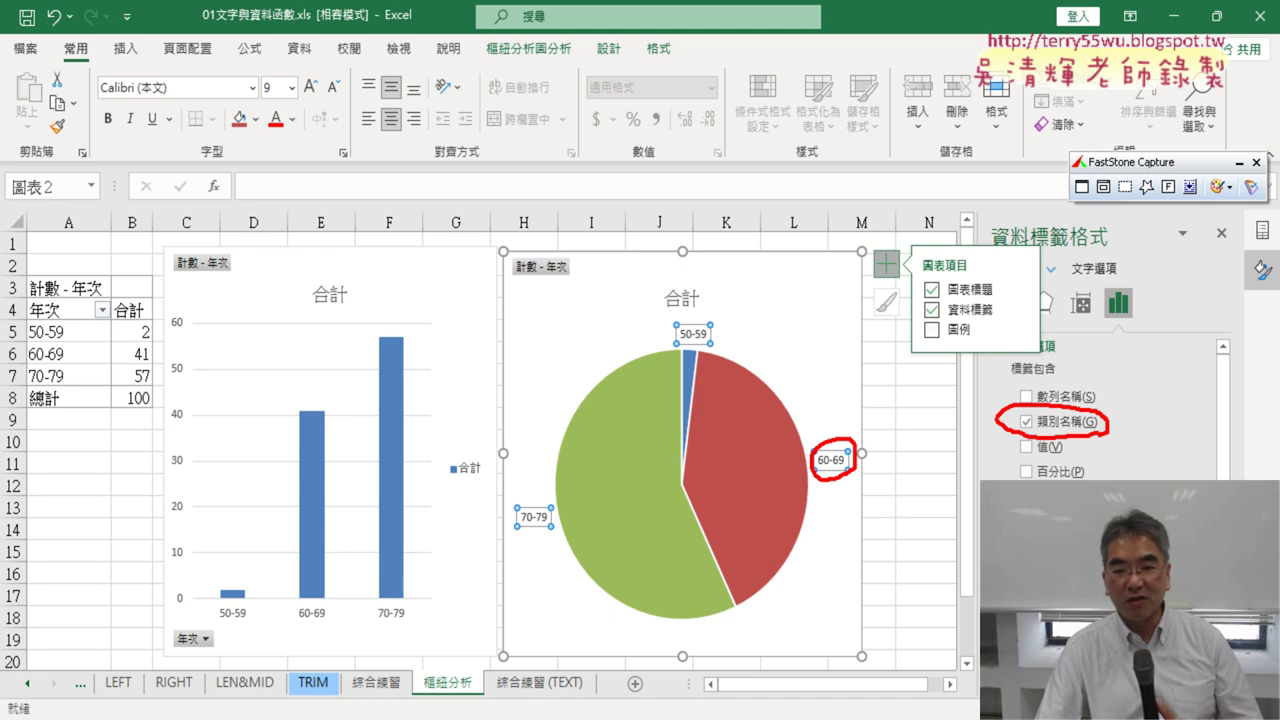
left_click_drag(916, 342, 990, 334)
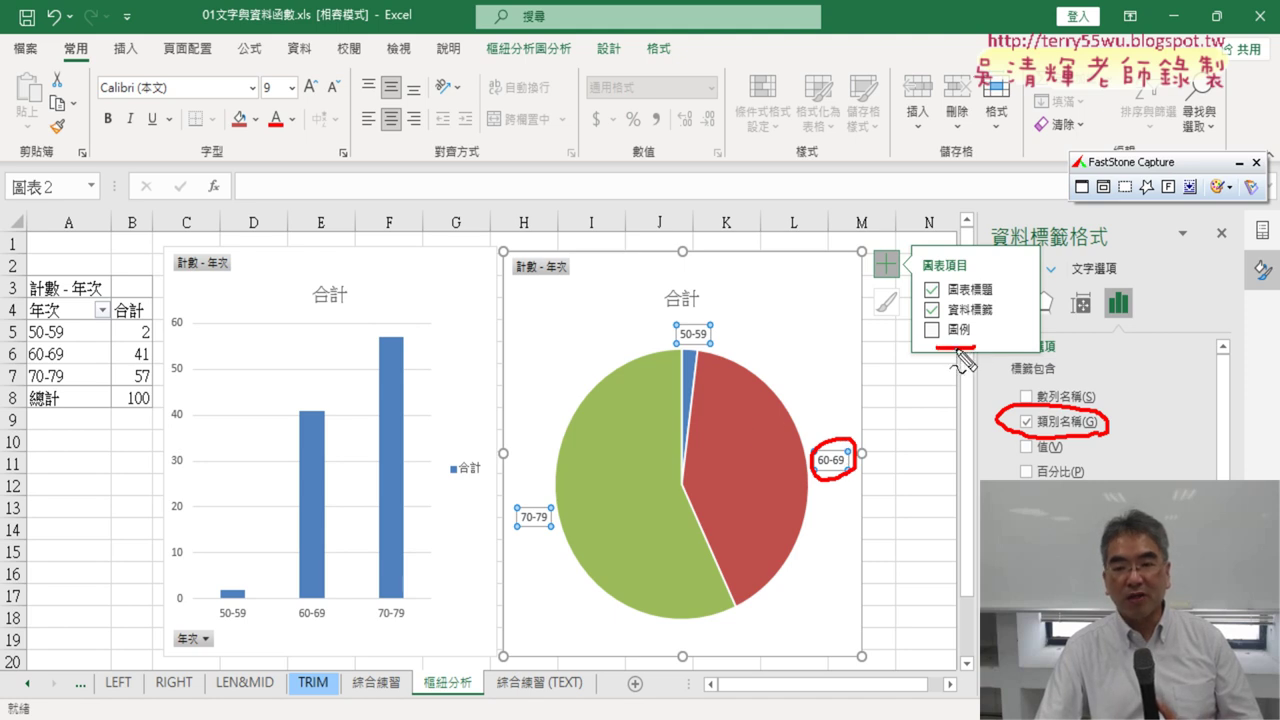
mouse_move(878, 284)
left_mouse_down()
mouse_move(880, 332)
mouse_move(946, 354)
left_mouse_up()
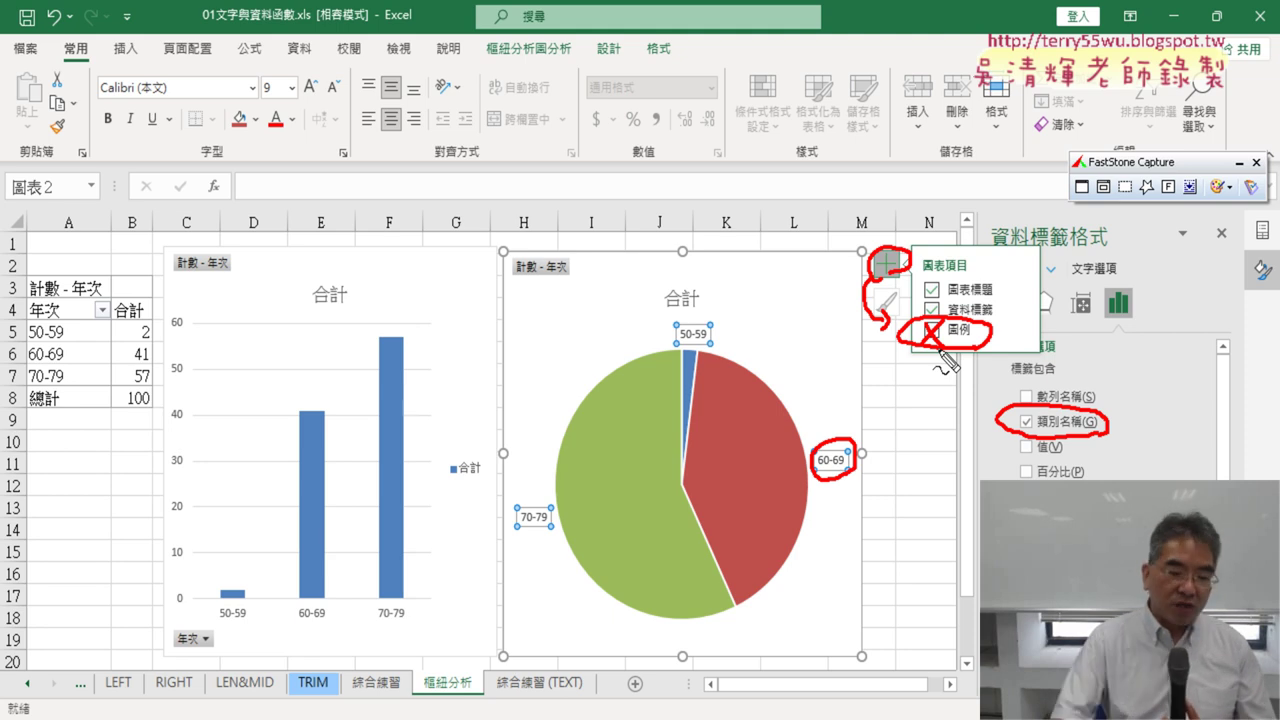
key("Escape")
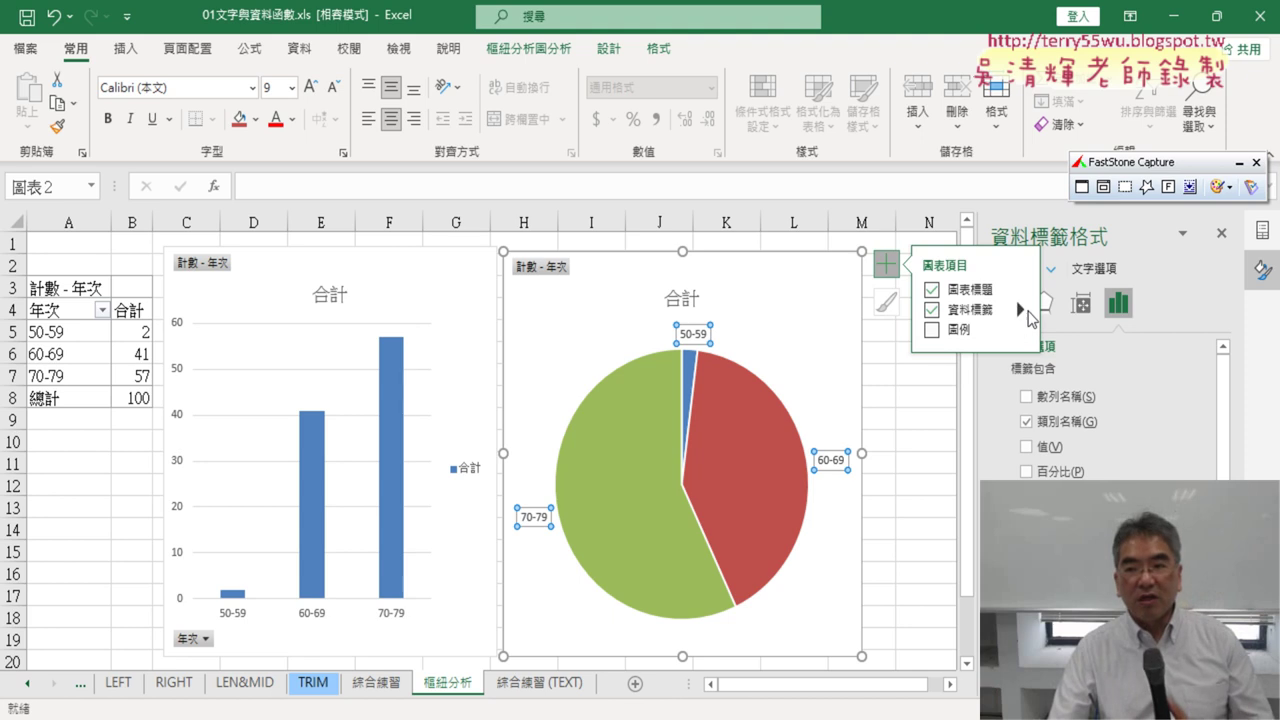
left_click(1238, 168)
left_click(1238, 168)
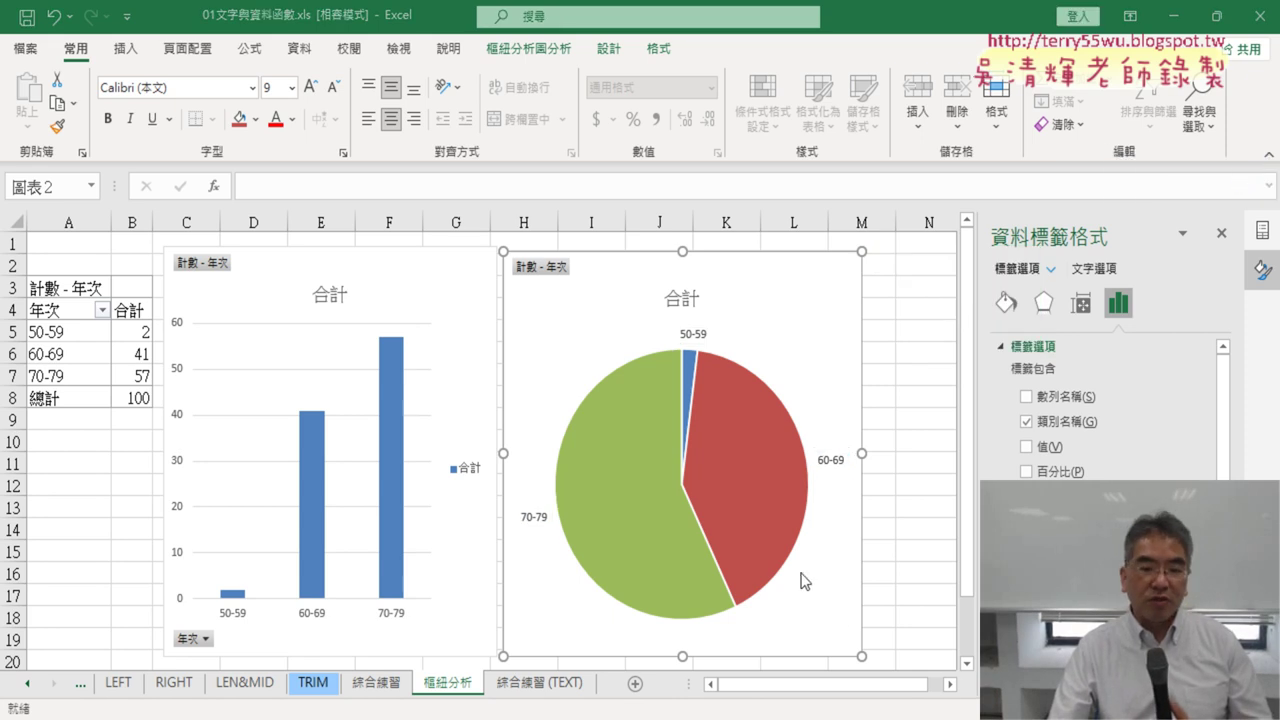
Go to the 綜合練習 (TEXT) sheet, close the Format Shape pane, and inspect the 年次 and 血型 columns
left_click(553, 686)
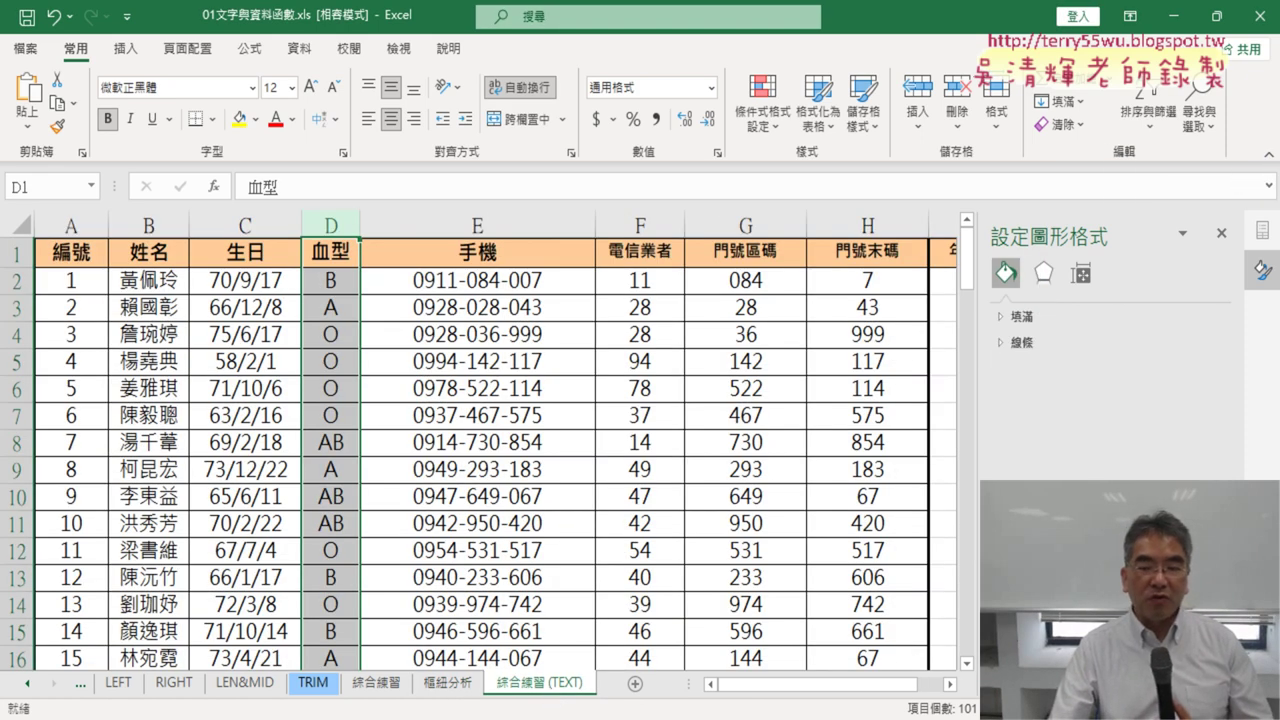
left_click(1222, 236)
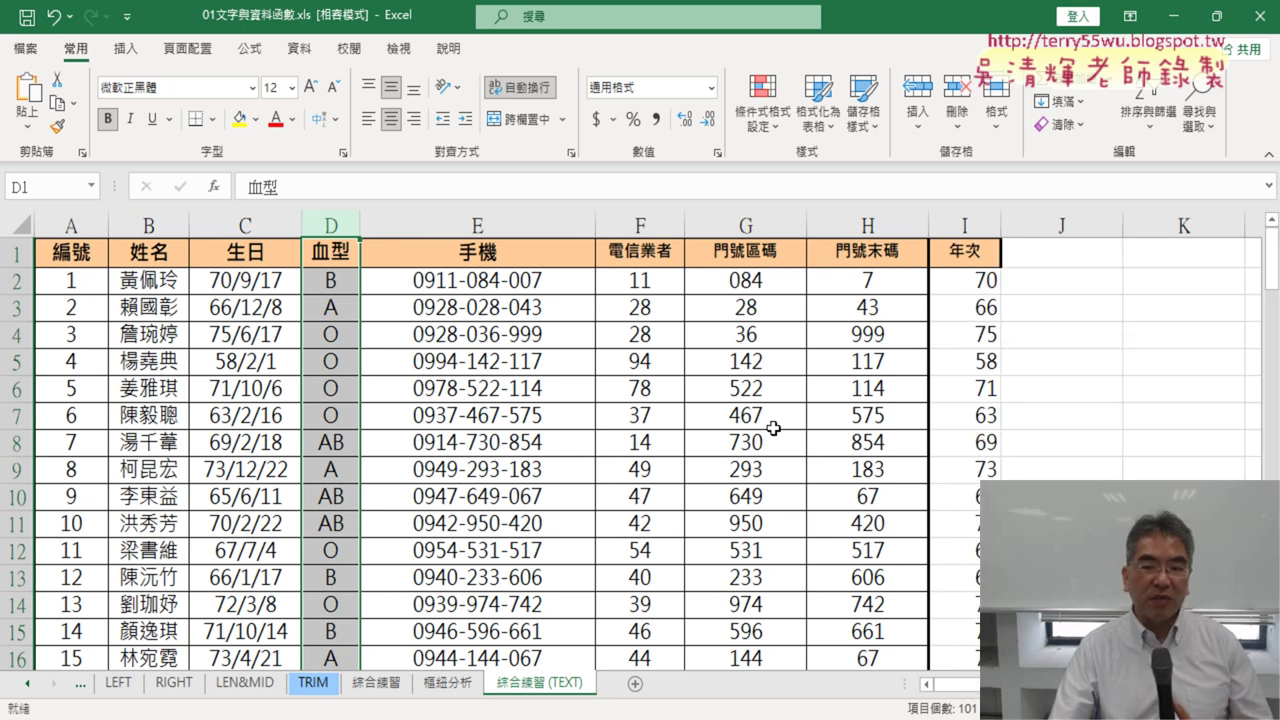
left_click(965, 225)
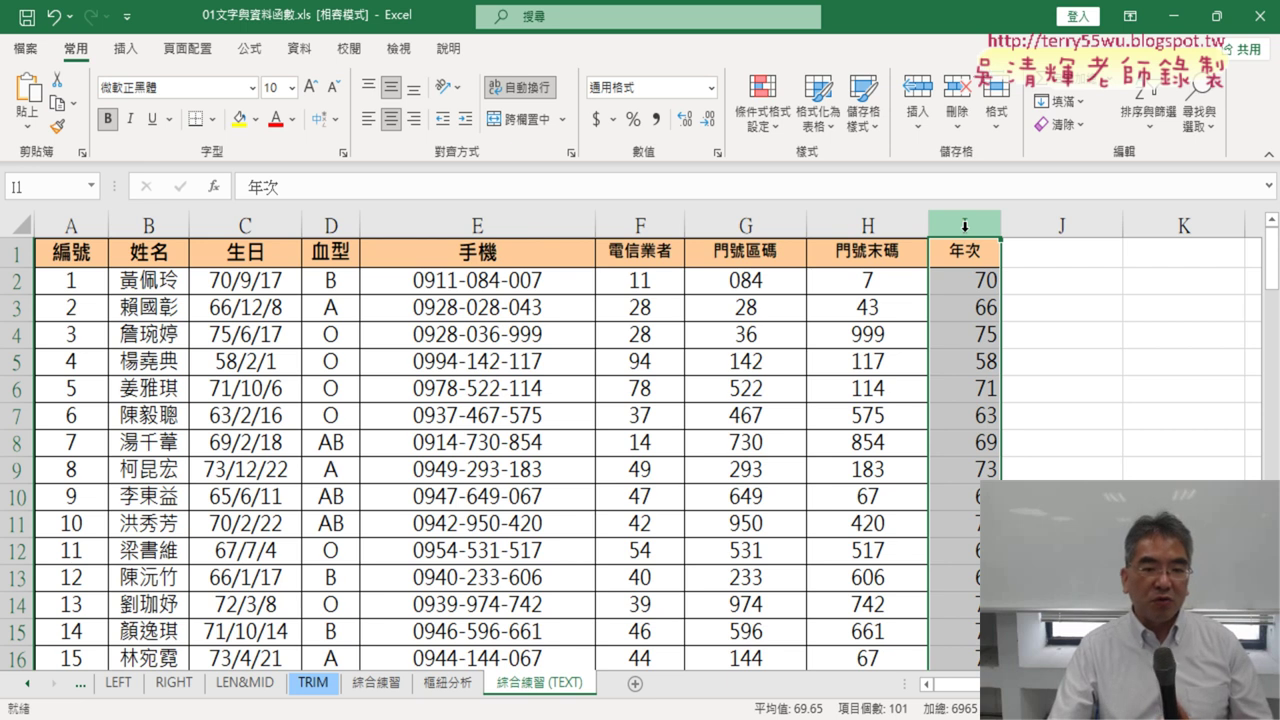
left_click(333, 226)
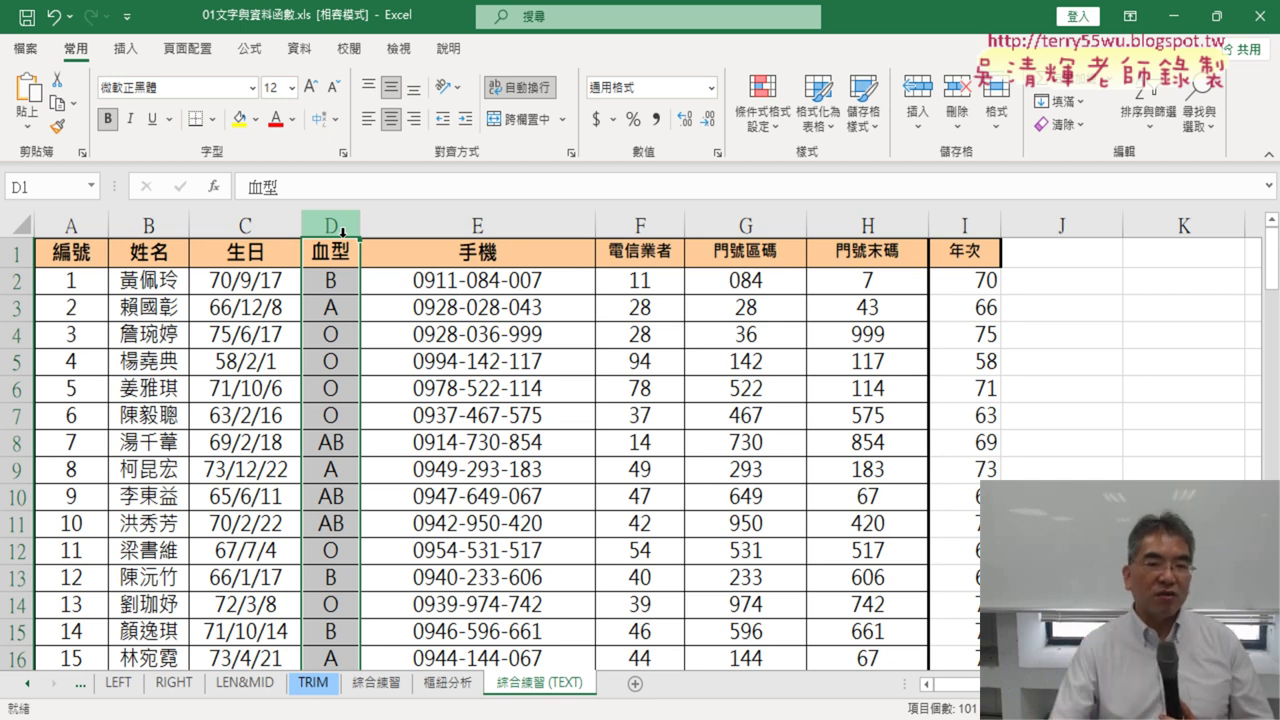
Glance at the 樞紐分析 sheet, return to 綜合練習 (TEXT), and select a cell in the data table
left_click(450, 683)
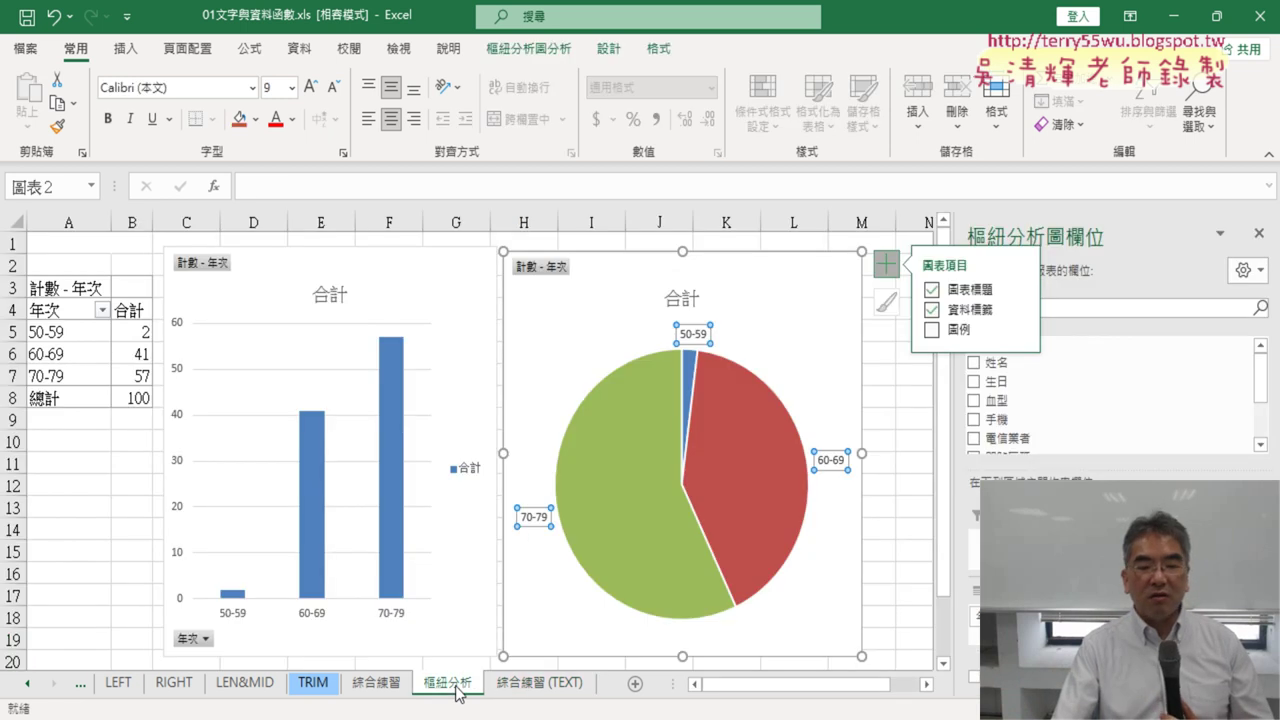
left_click(538, 690)
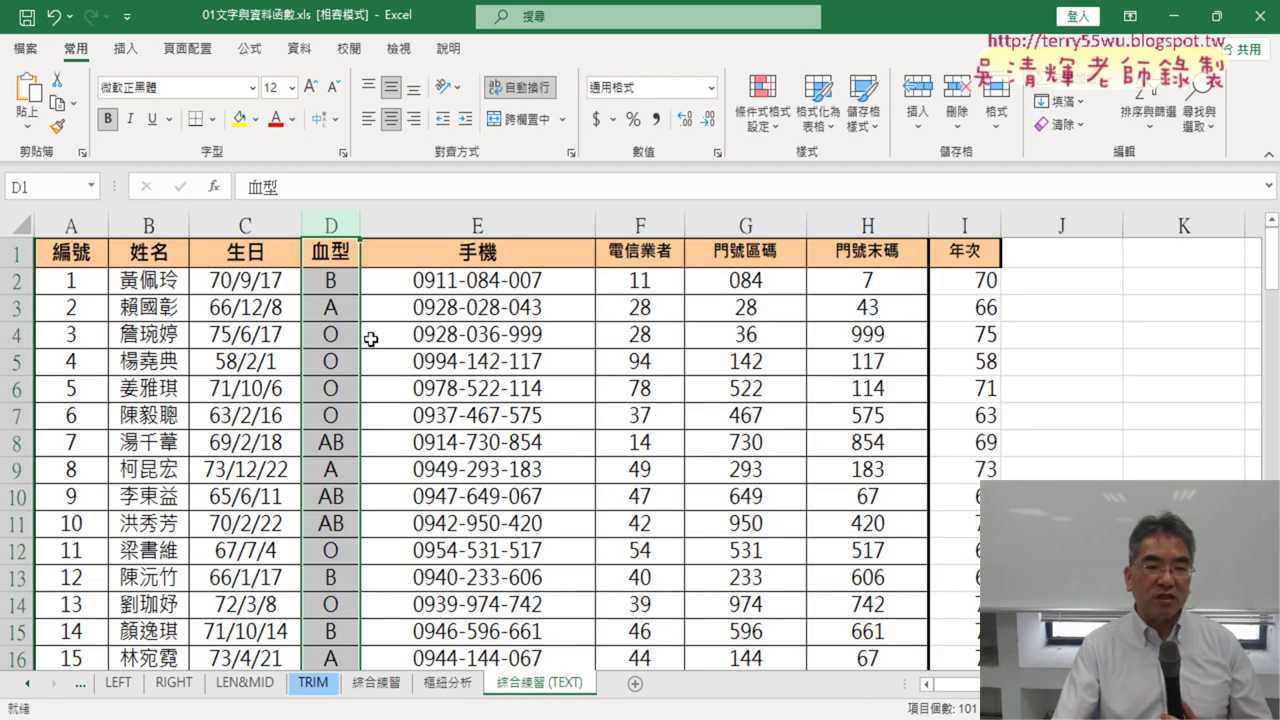
left_click(341, 307)
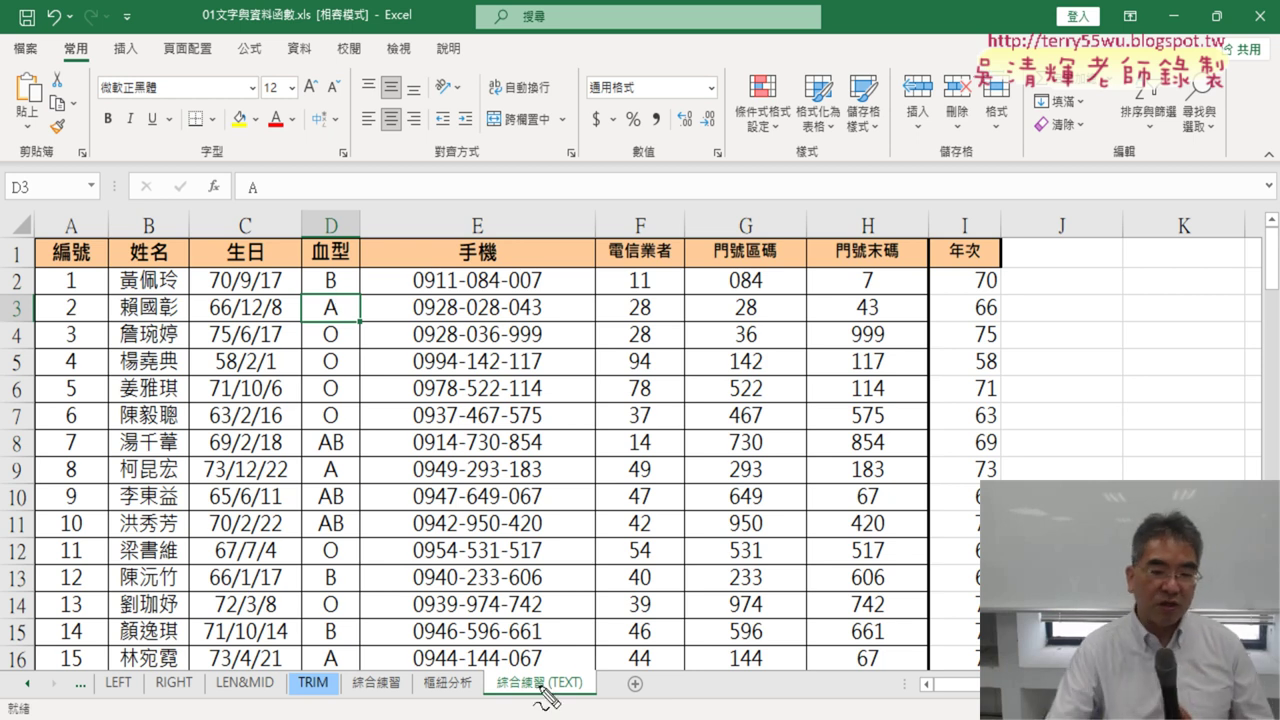
left_click_drag(598, 708, 593, 705)
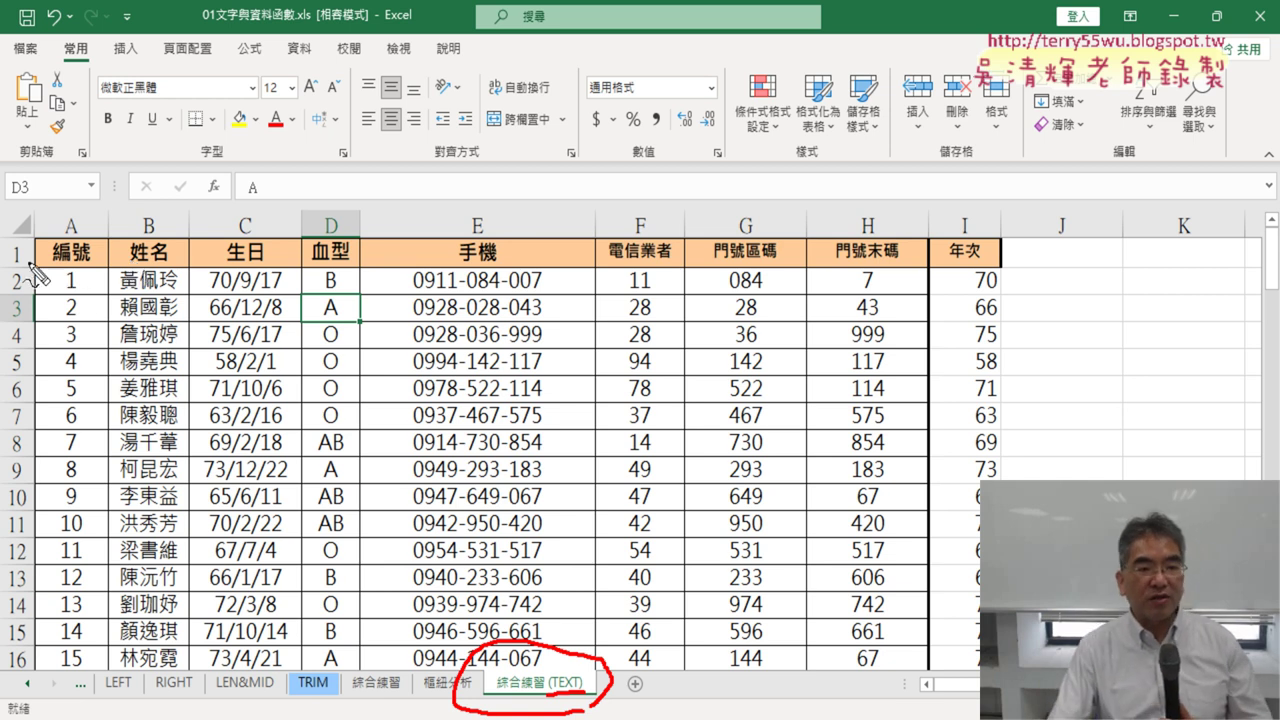
left_click_drag(33, 262, 38, 250)
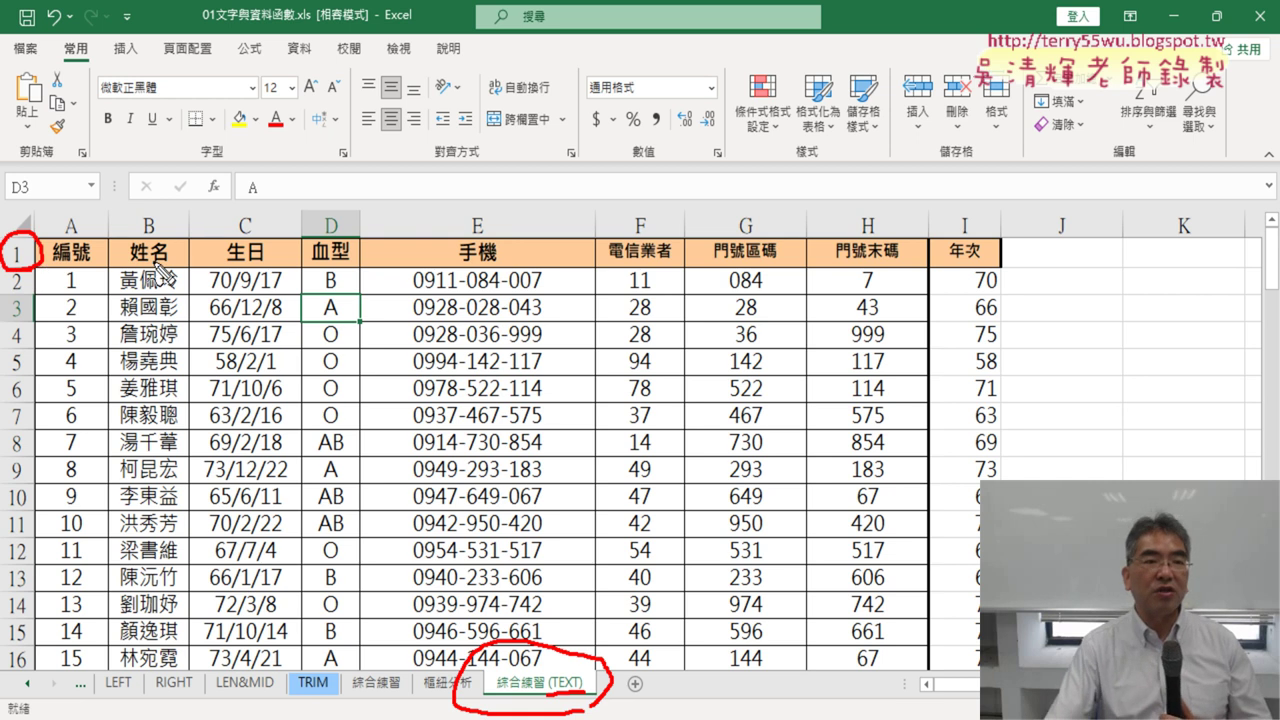
key("e")
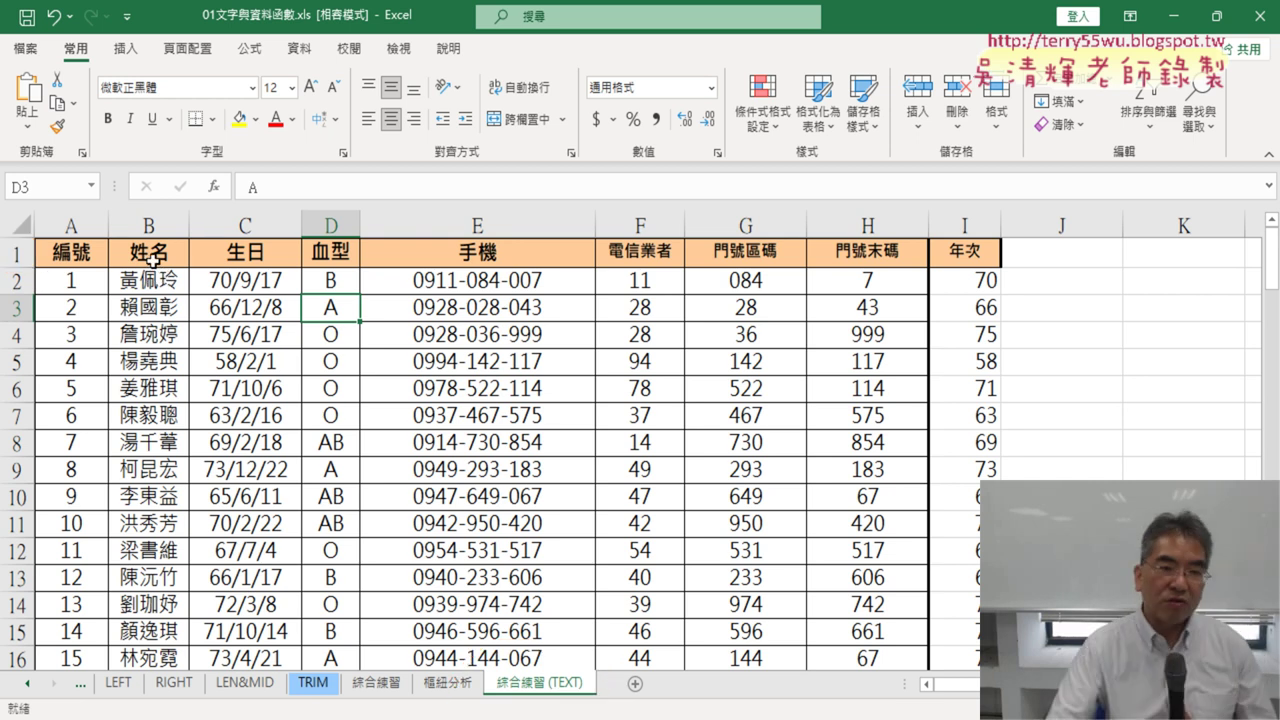
Insert a PivotTable from '綜合練習 (TEXT)'!$A$1:$I$101 on a new worksheet
left_click(141, 52)
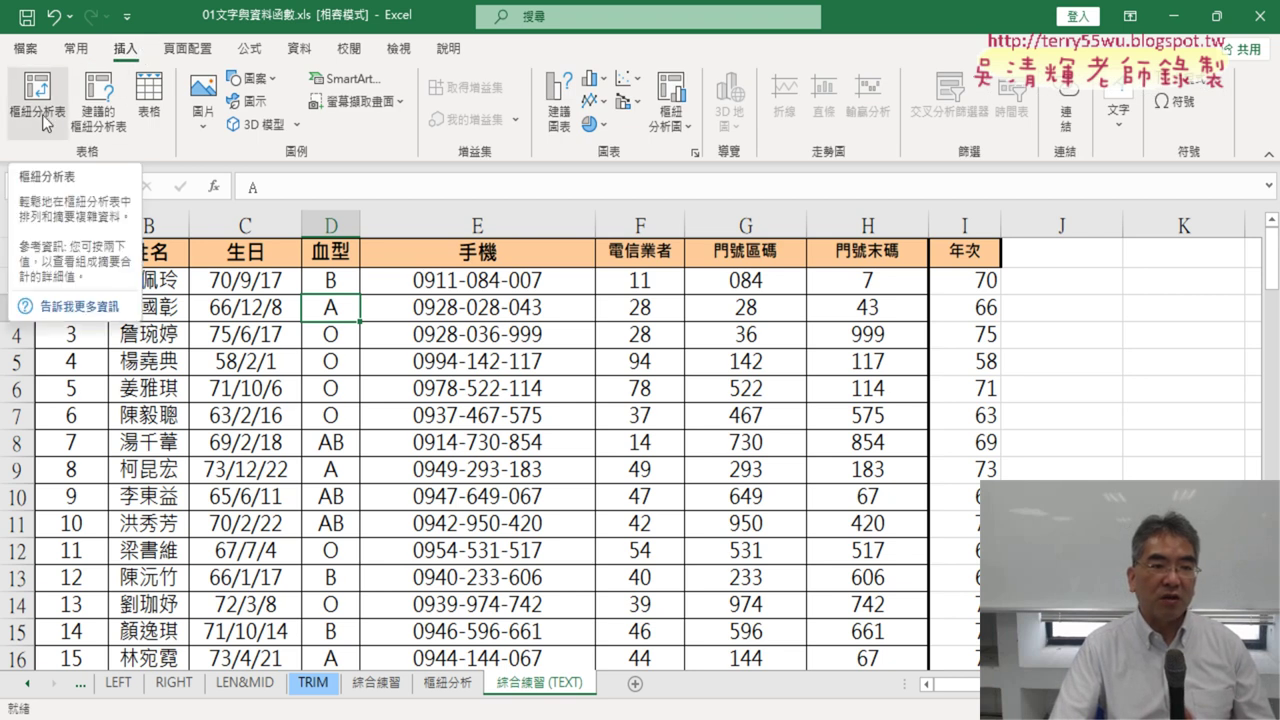
left_click(42, 115)
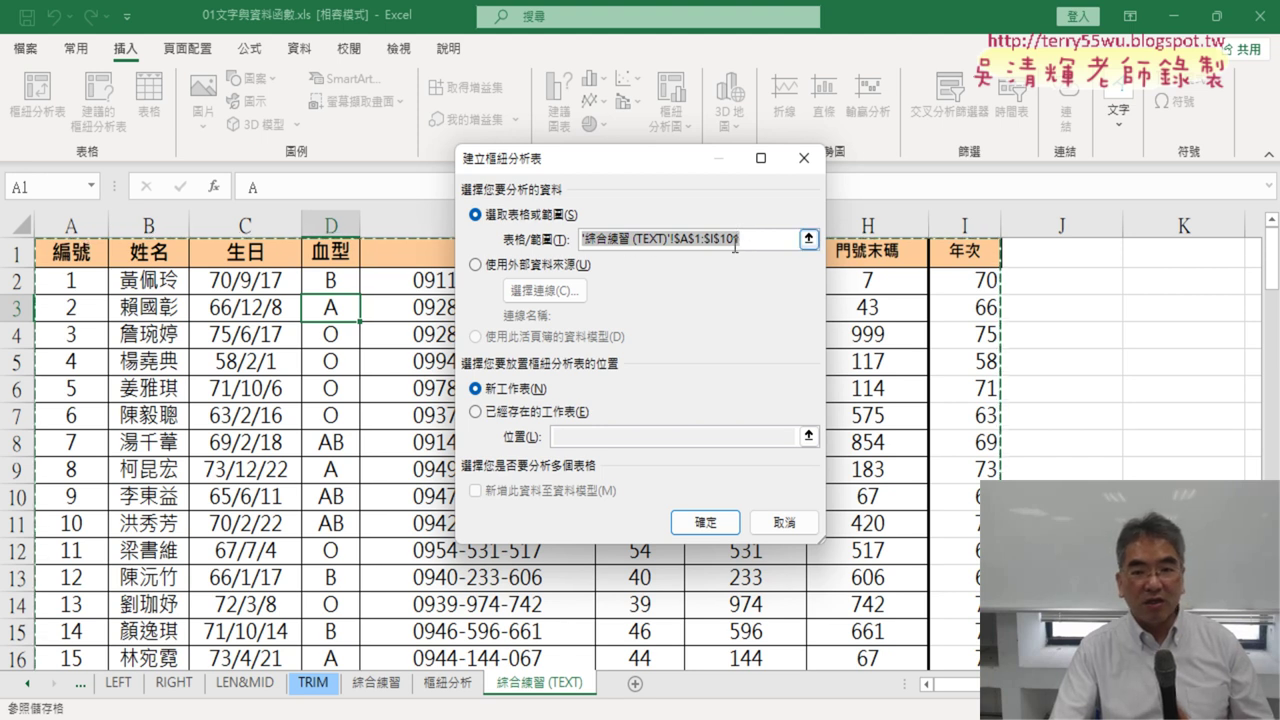
scroll(981, 301, "down", 4)
scroll(985, 400, "down", 8)
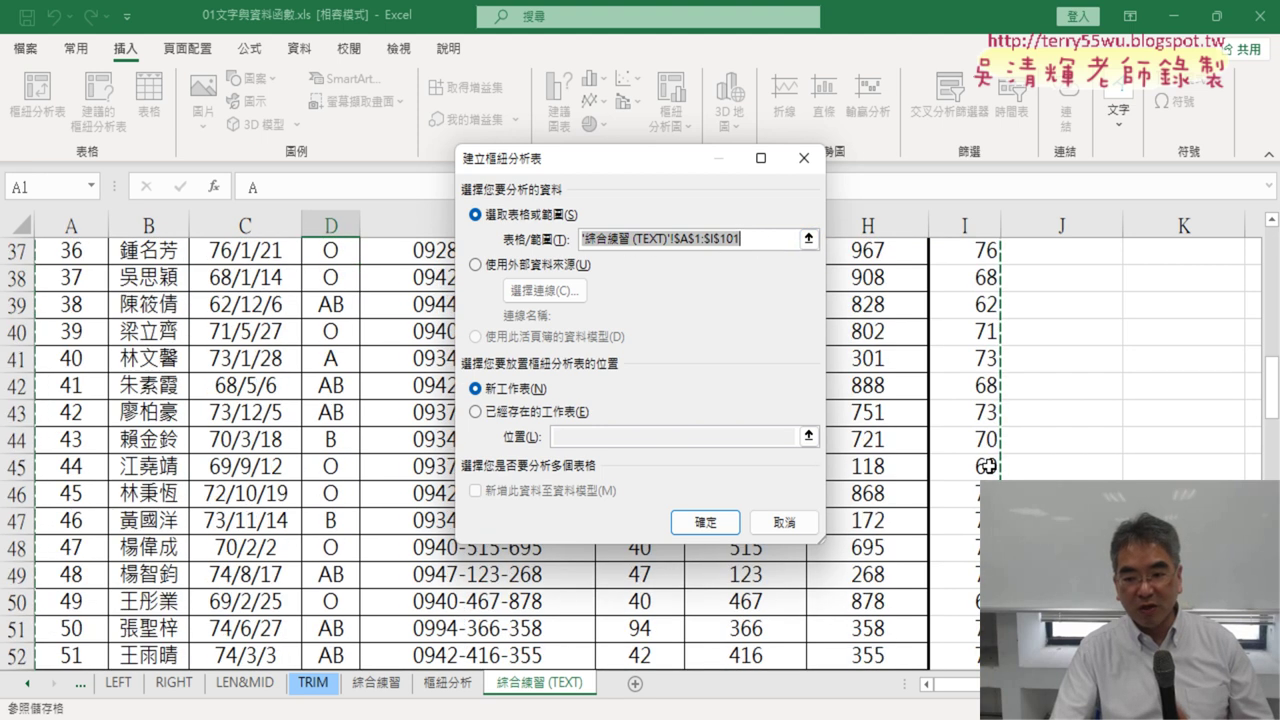
scroll(988, 465, "down", 7)
scroll(988, 465, "down", 4)
scroll(988, 465, "down", 9)
scroll(988, 465, "up", 1)
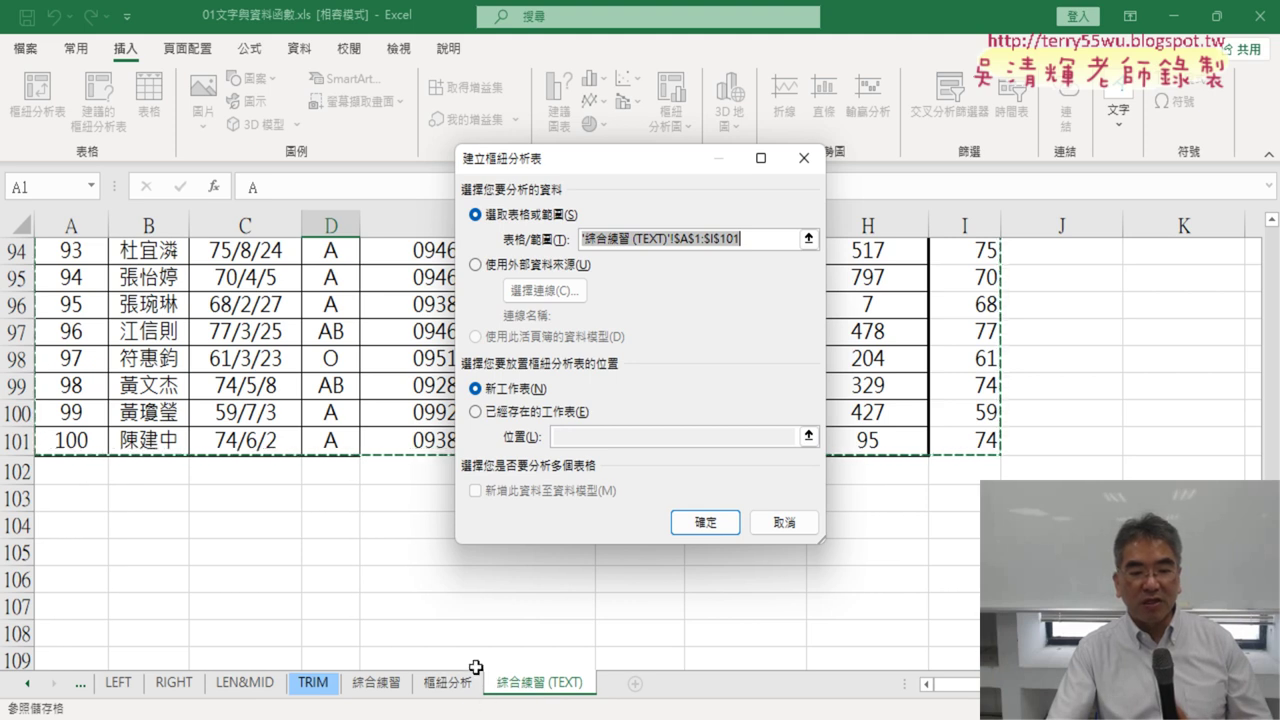
left_click(716, 532)
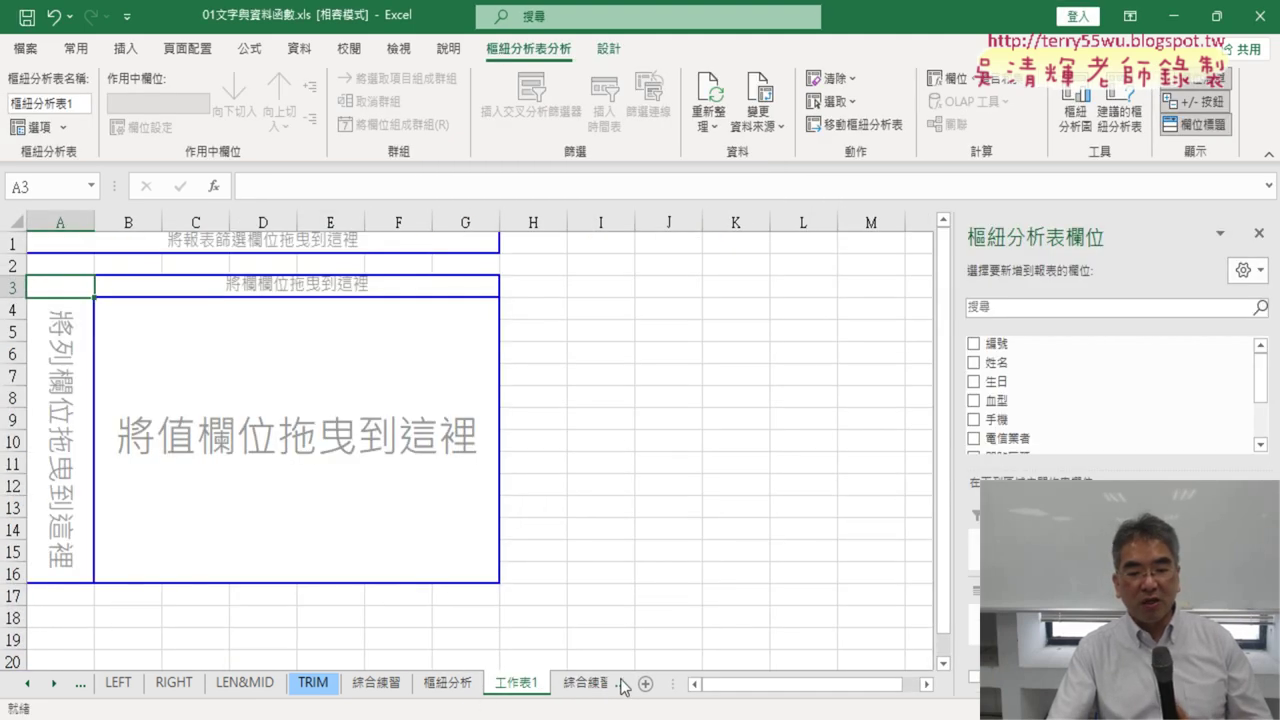
Put 血型 in Rows and Count of 血型 in Values (A 22, AB 28, B 18, O 32), then verify the counts
left_click_drag(668, 684, 711, 684)
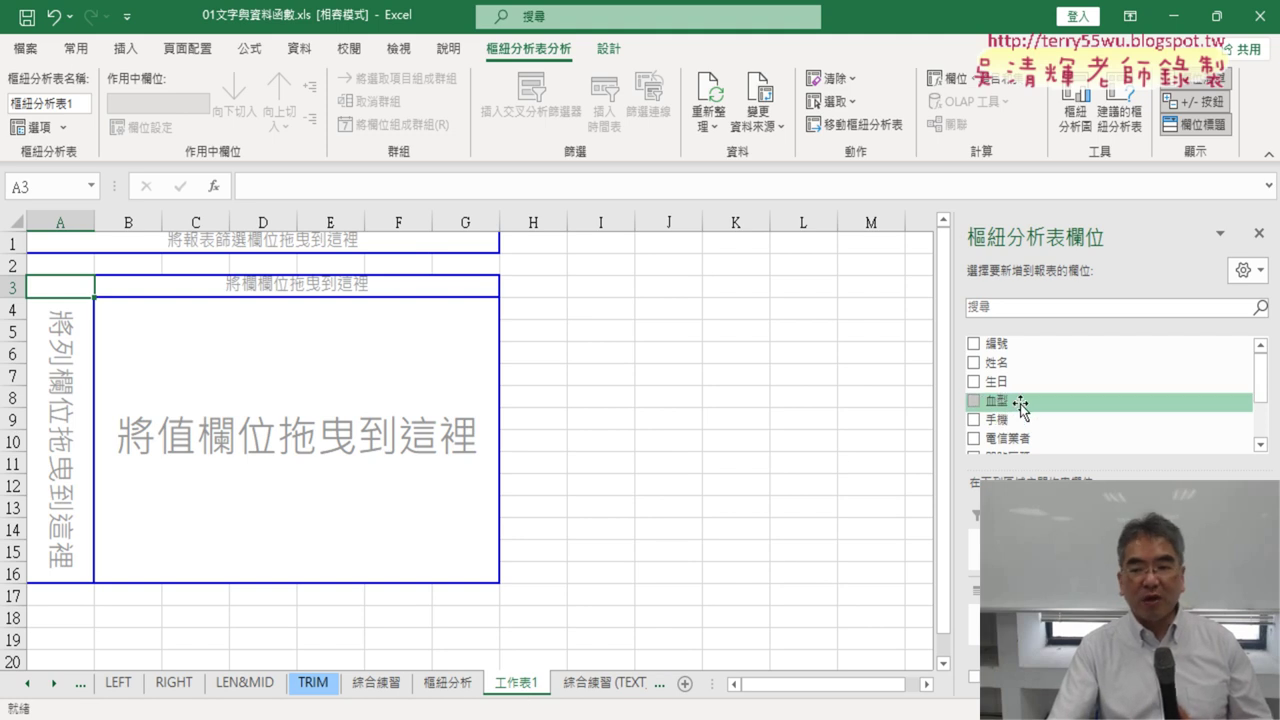
left_click_drag(1022, 403, 1030, 640)
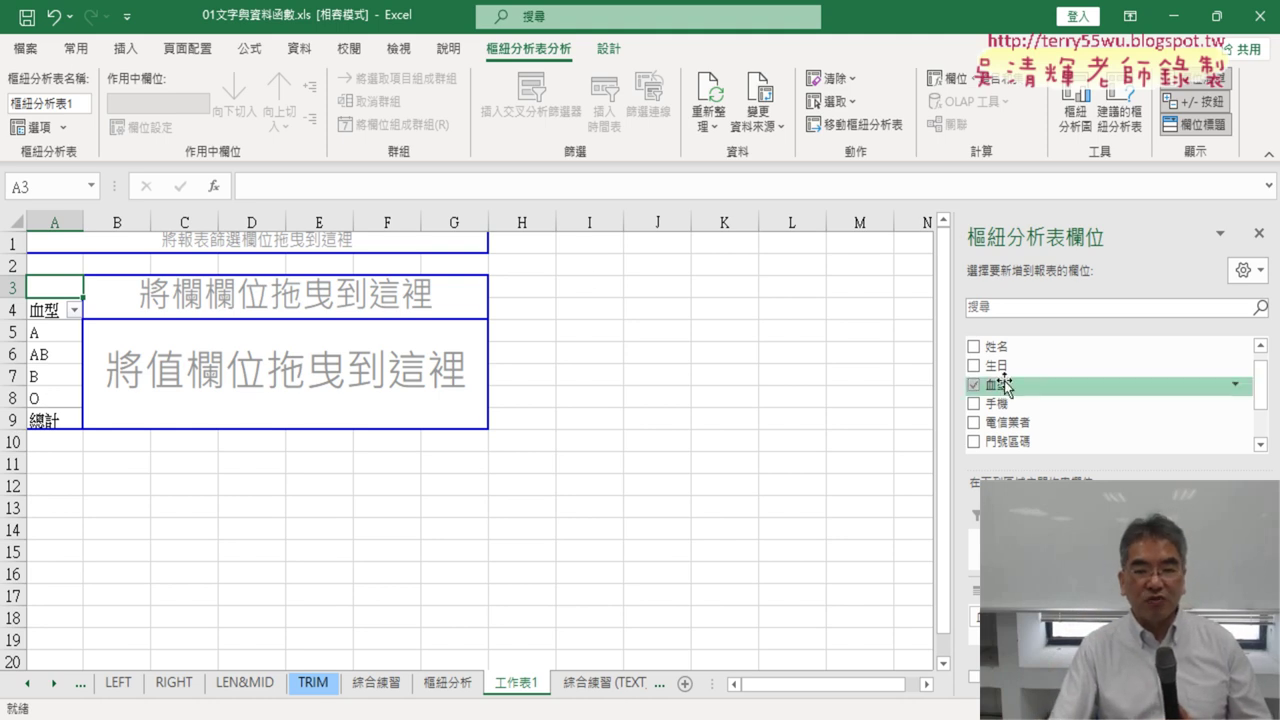
scroll(1020, 388, "down", 1)
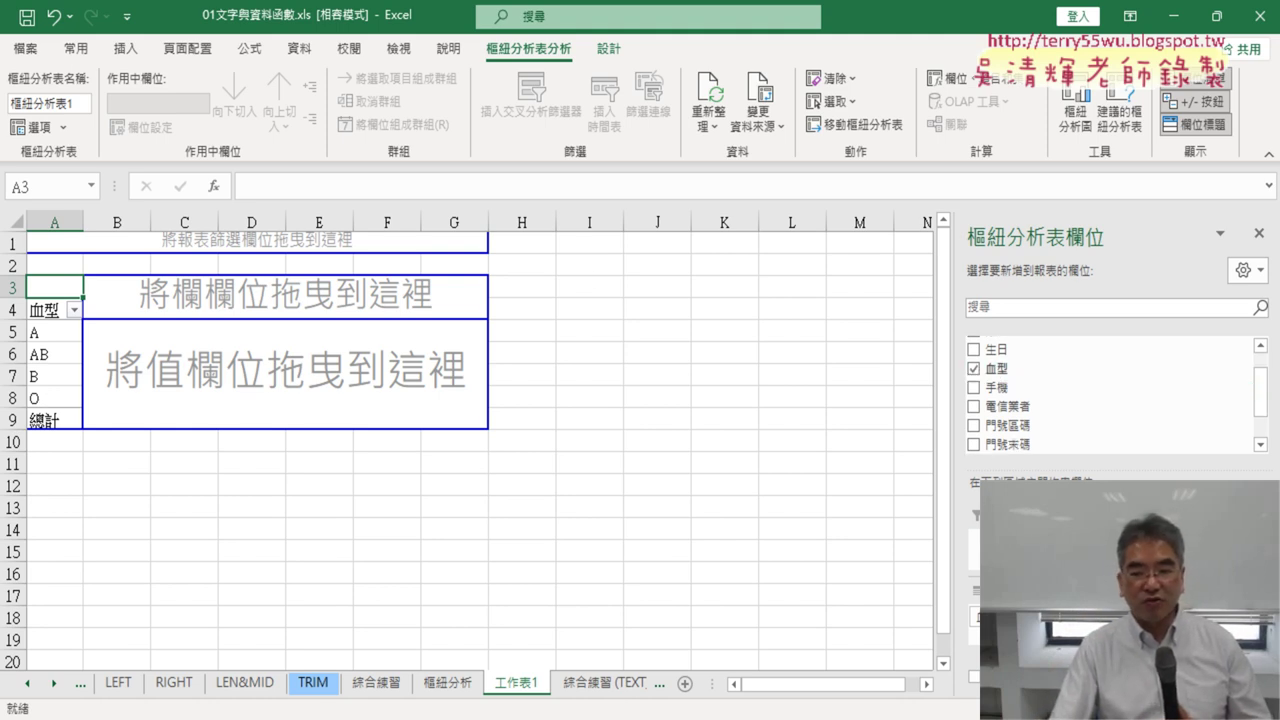
left_click_drag(996, 368, 1190, 640)
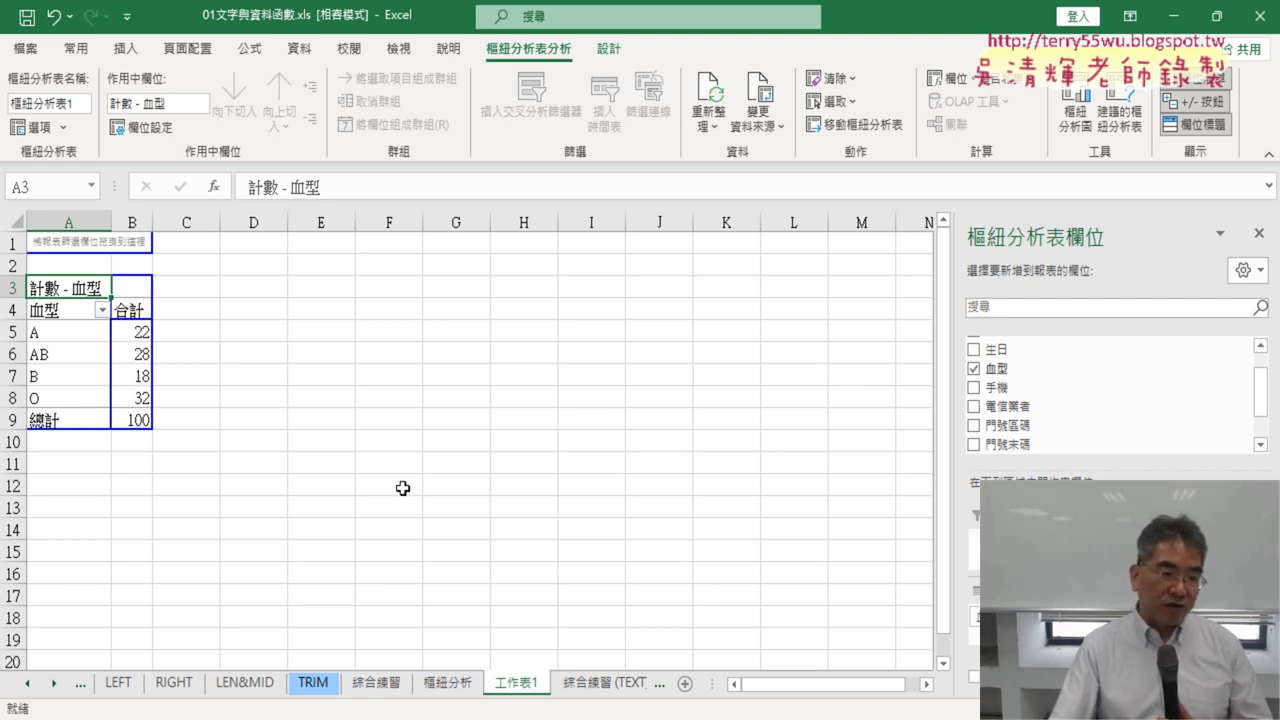
left_click(124, 396)
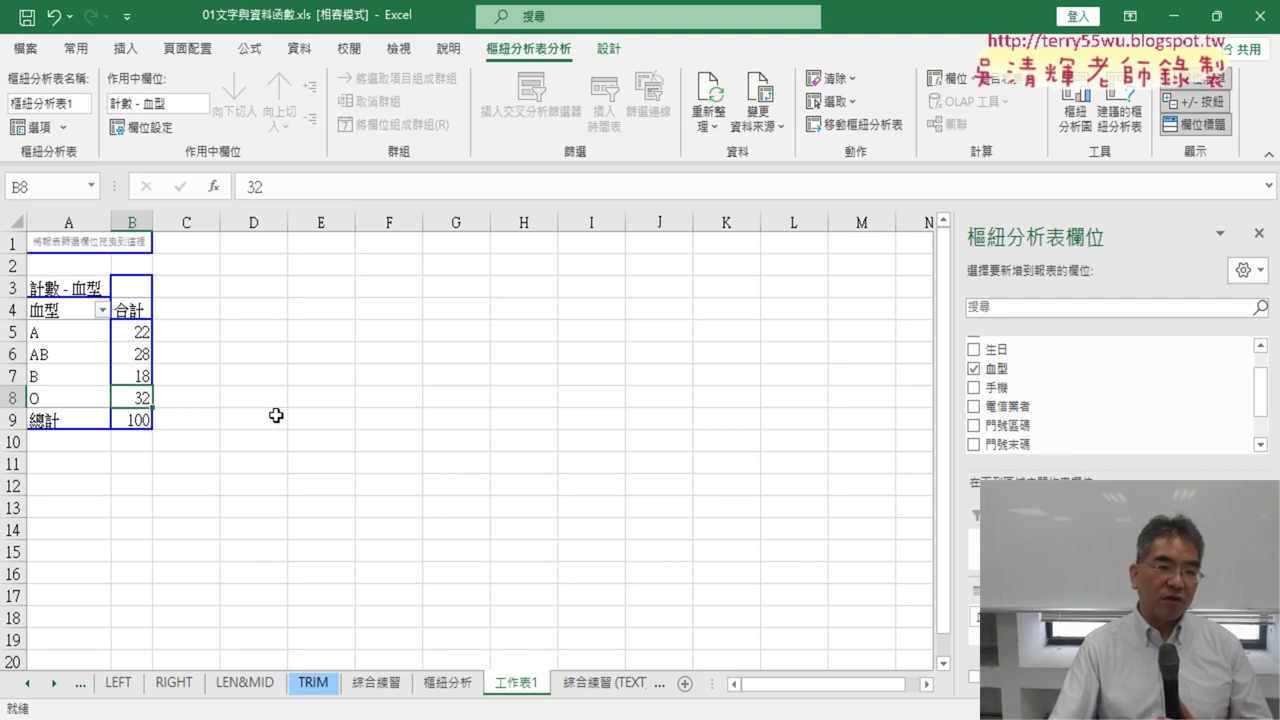
left_click(141, 353)
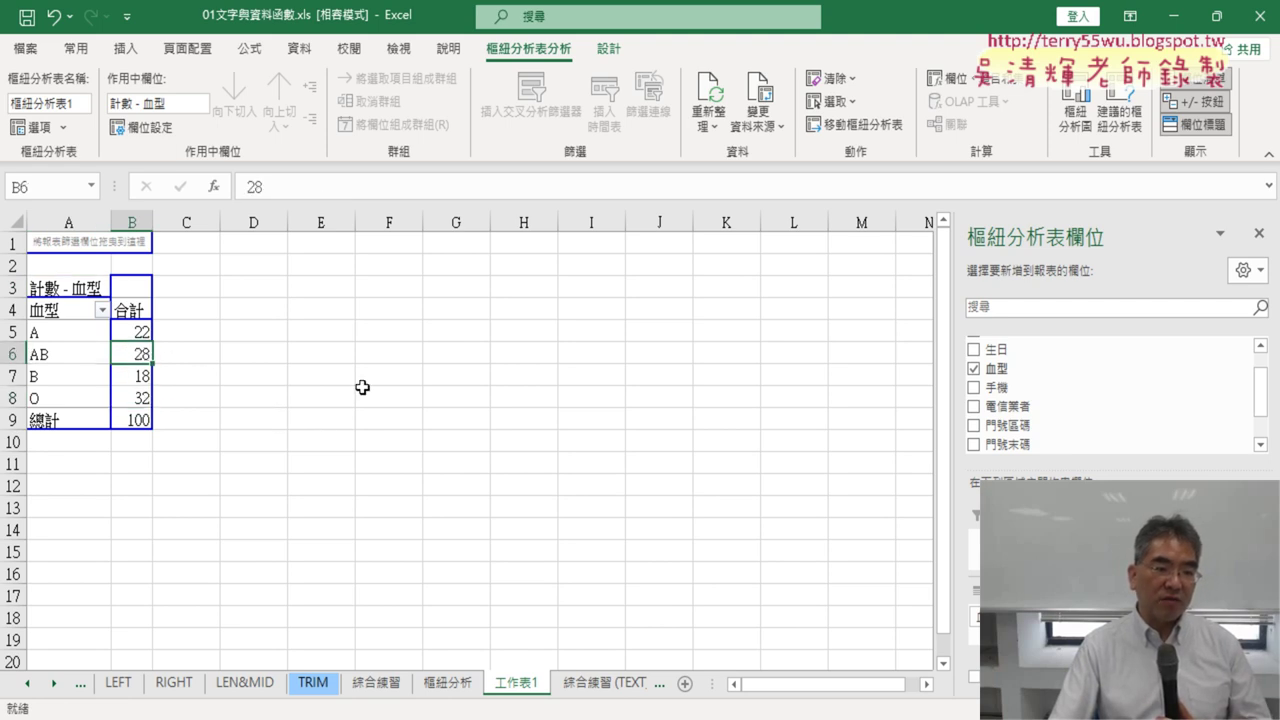
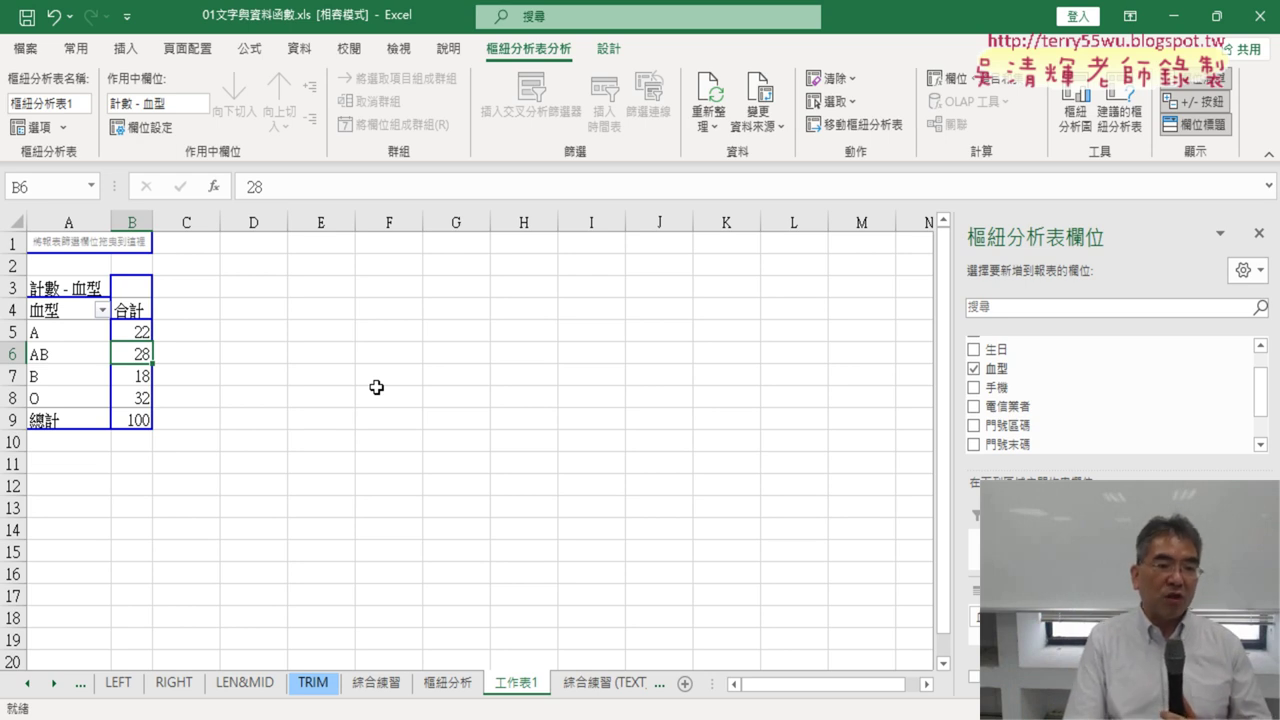
Check the pivot counts for blood types A (22) and B (18), then go to the Data tab
left_click(136, 333)
left_click(142, 377)
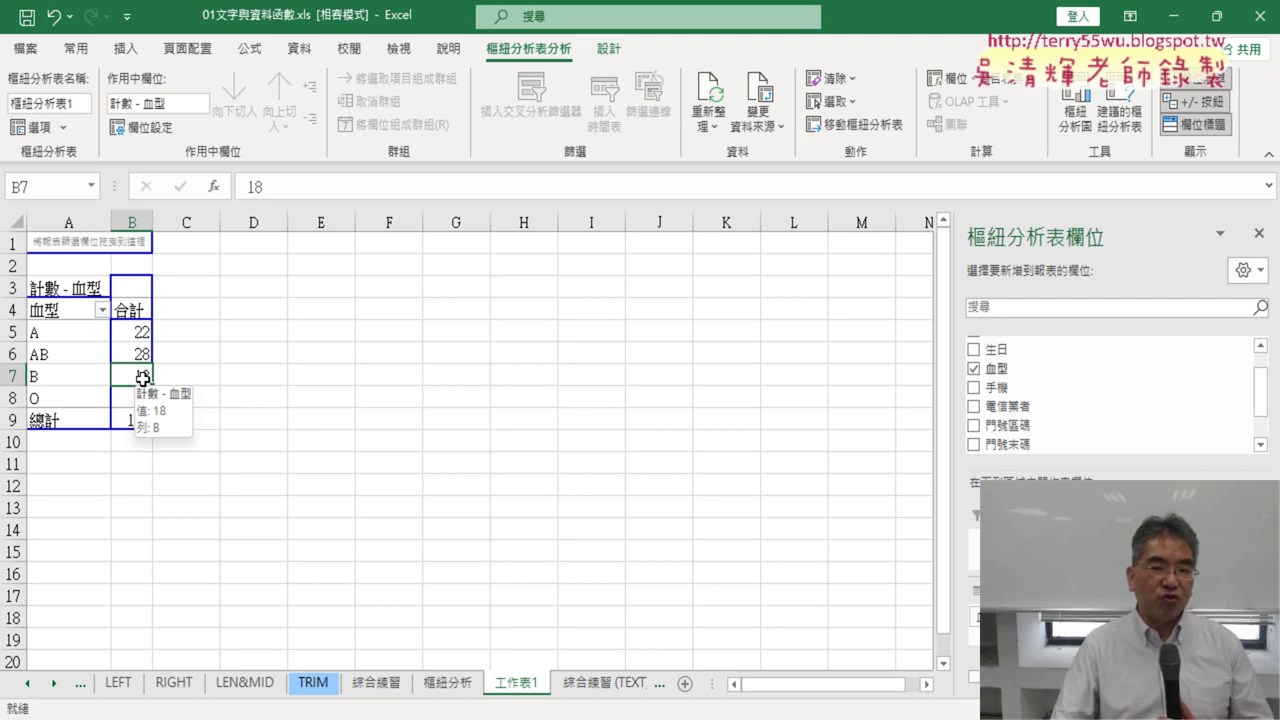
left_click(138, 331)
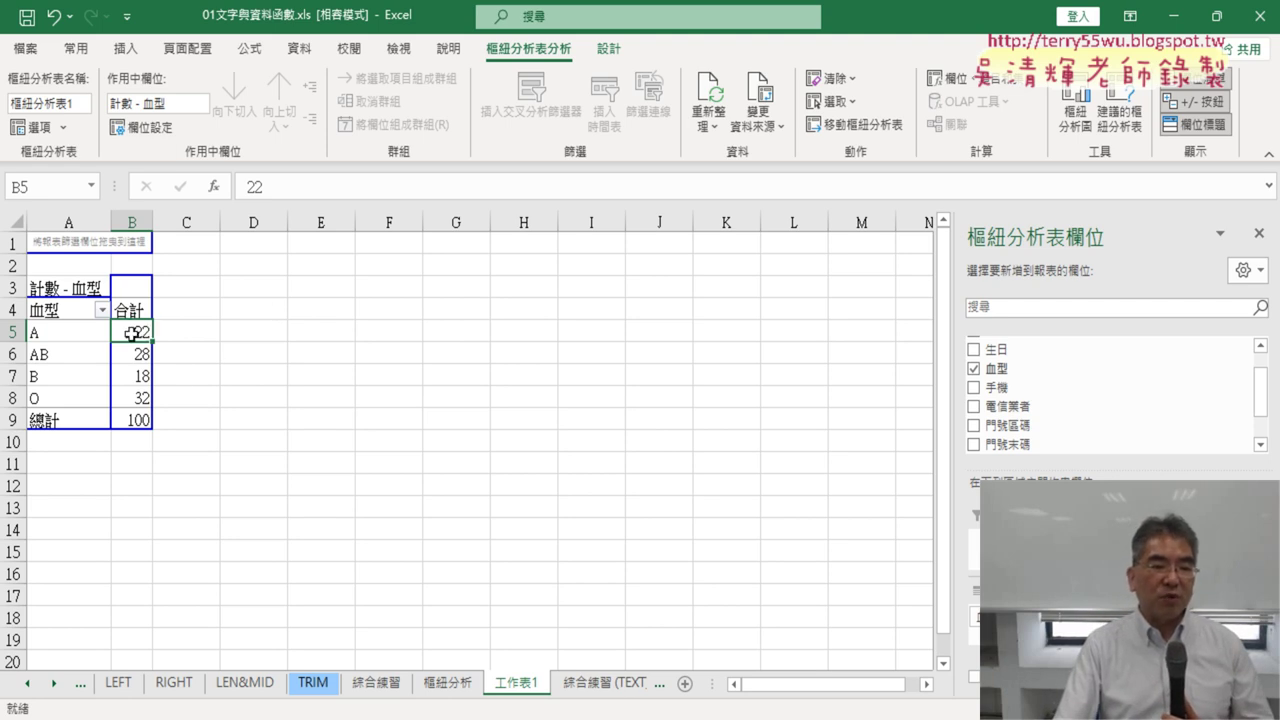
mouse_move(132, 333)
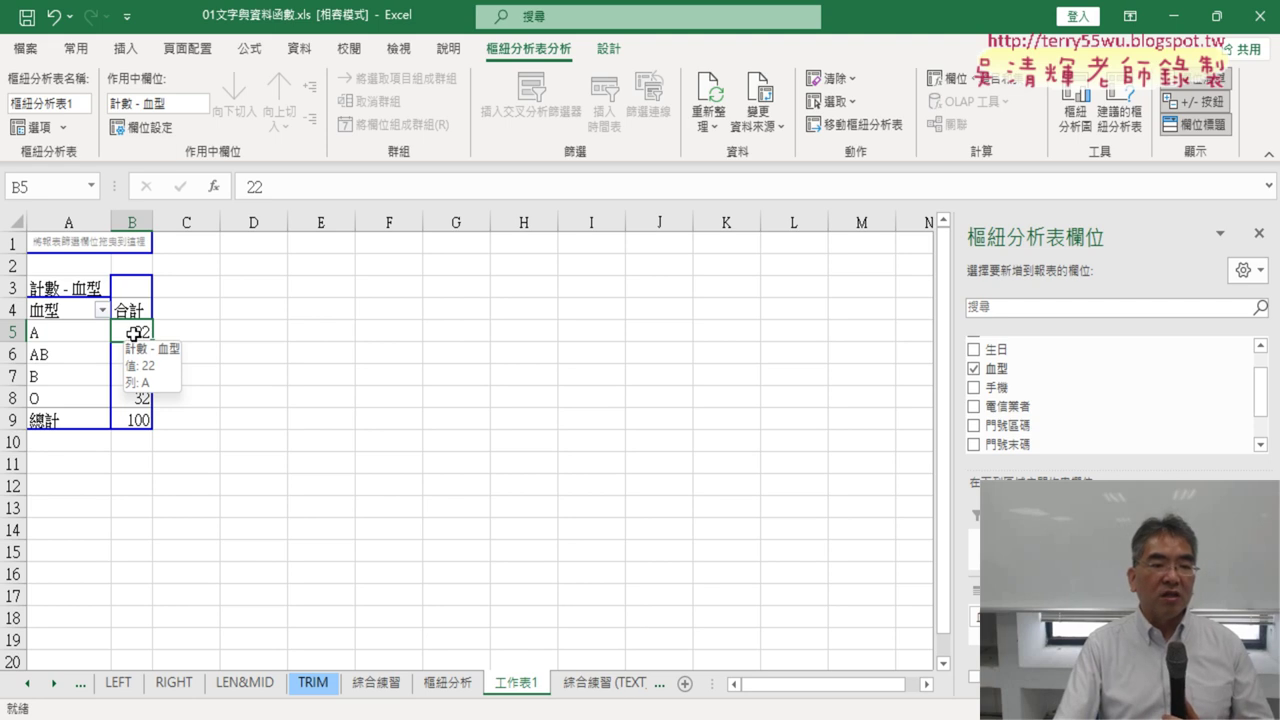
left_click(300, 50)
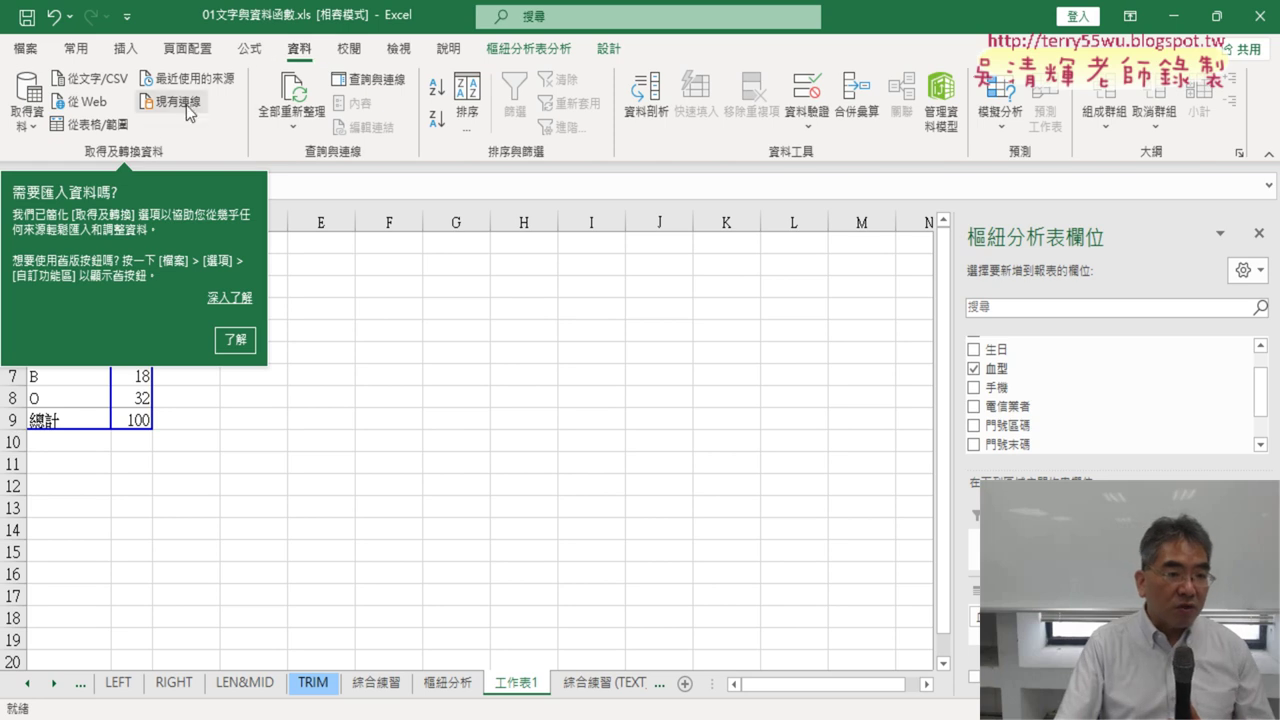
Sort the pivot table by count Z→A: O 32, AB 28, A 22, B 18
left_click(238, 344)
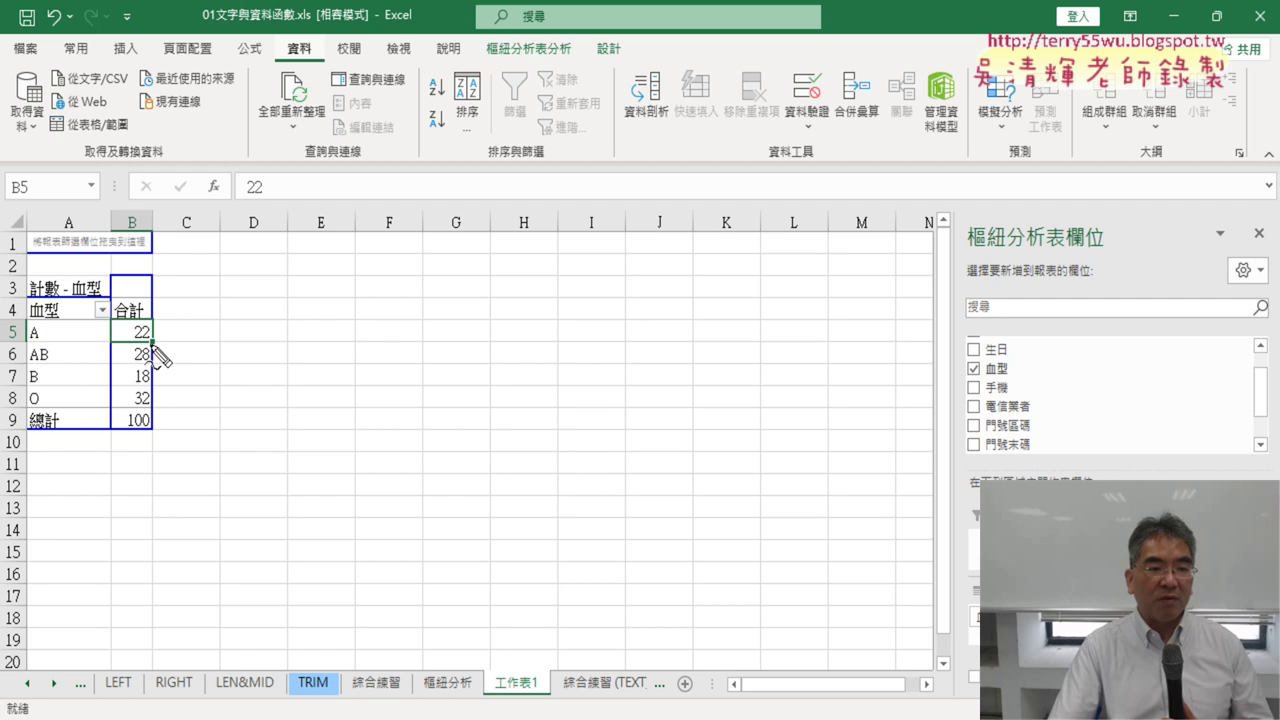
left_click_drag(152, 345, 157, 352)
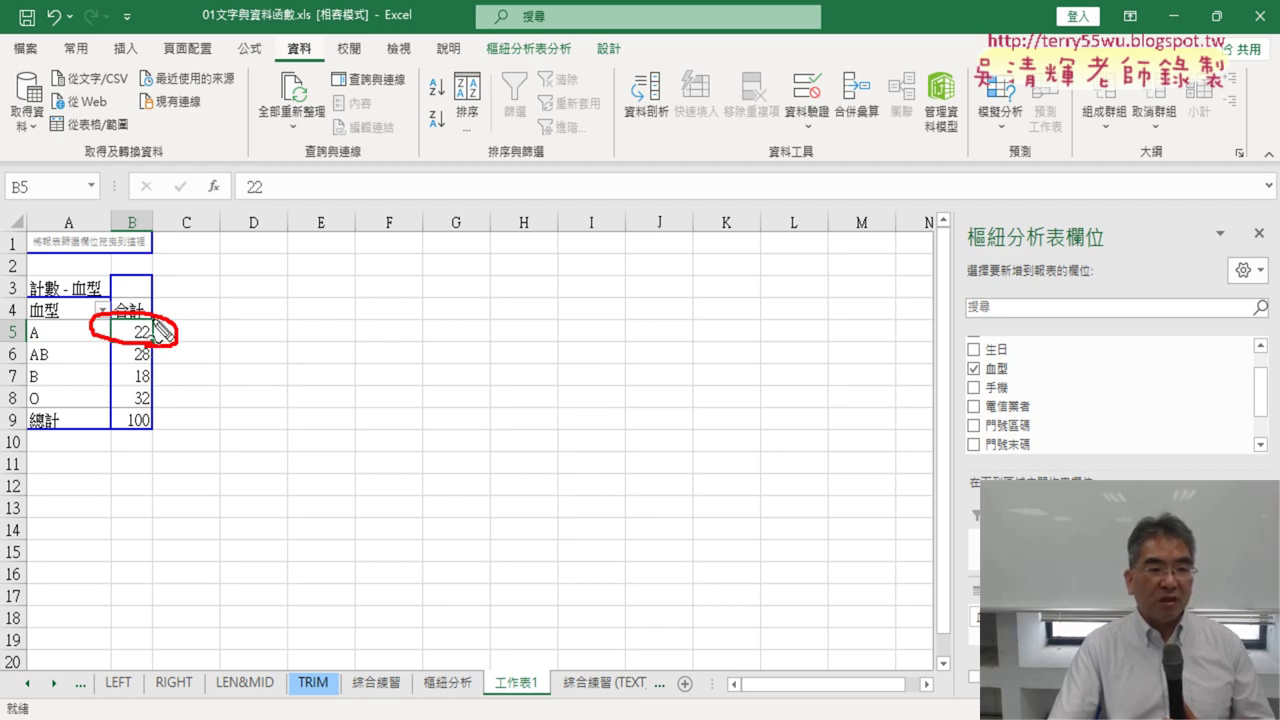
mouse_move(155, 310)
left_mouse_down()
mouse_move(283, 80)
mouse_move(312, 72)
left_mouse_up()
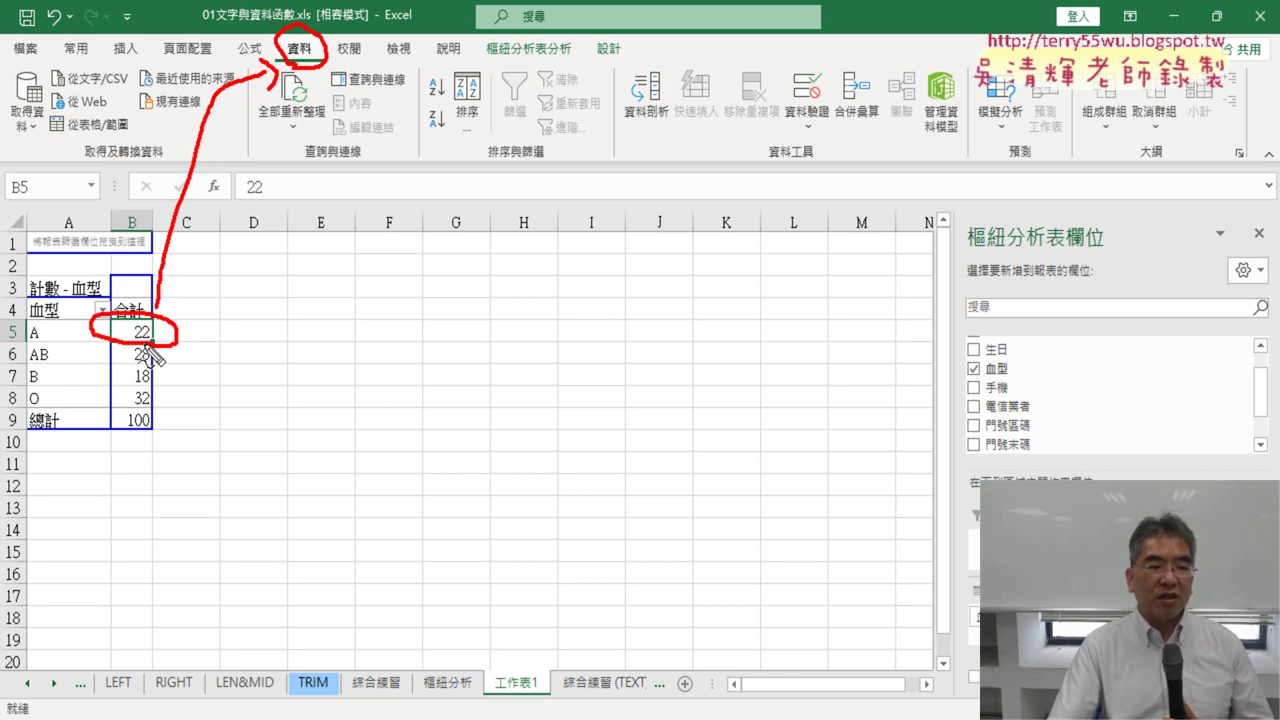
left_click_drag(446, 140, 455, 126)
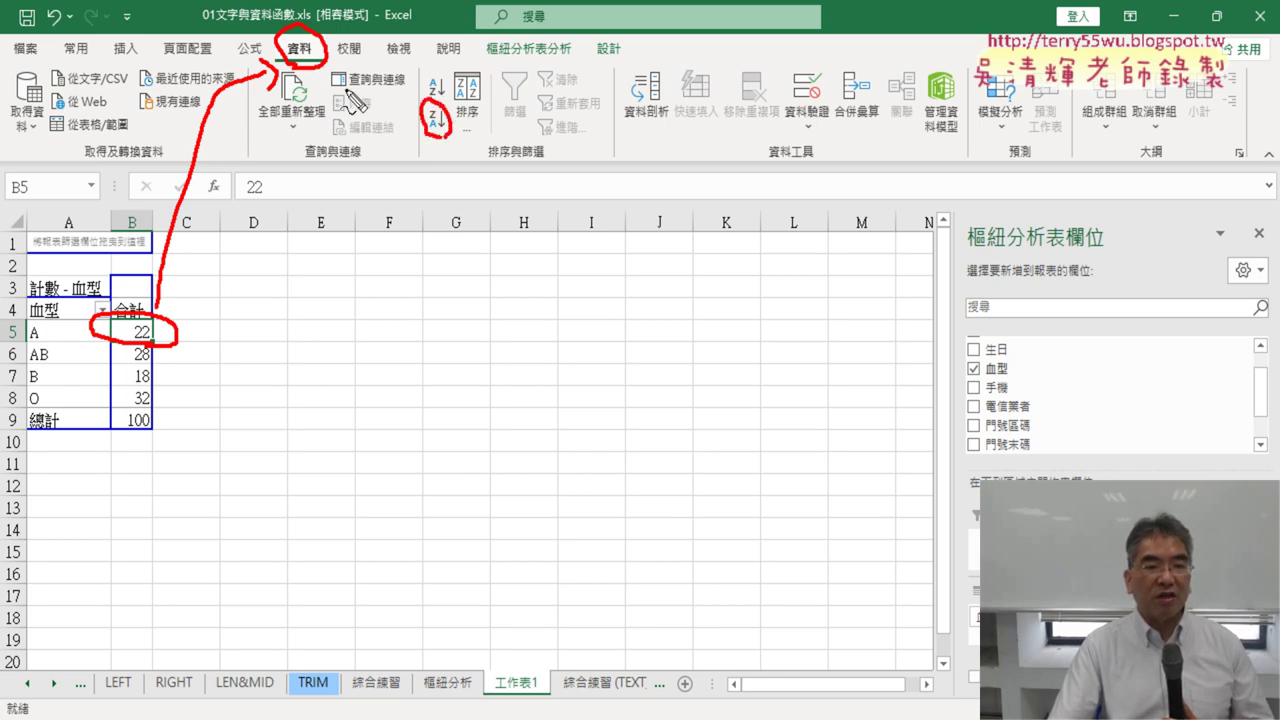
left_click_drag(322, 80, 428, 126)
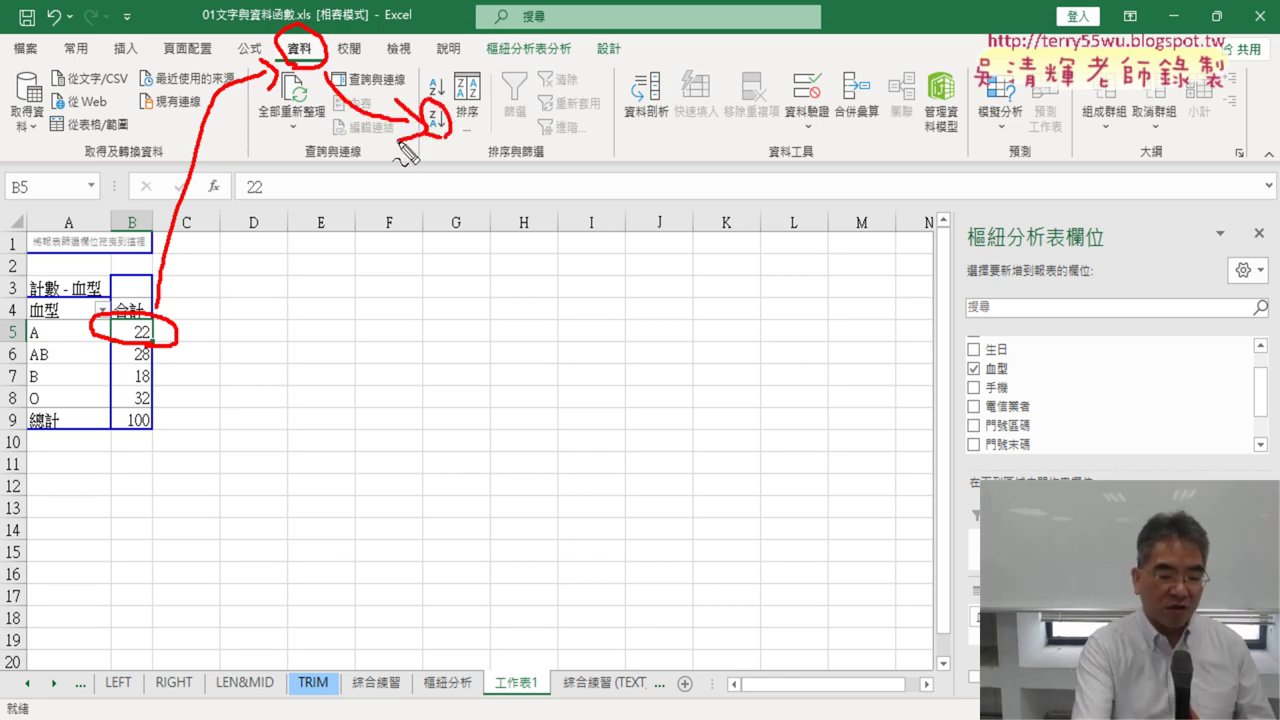
key("Escape")
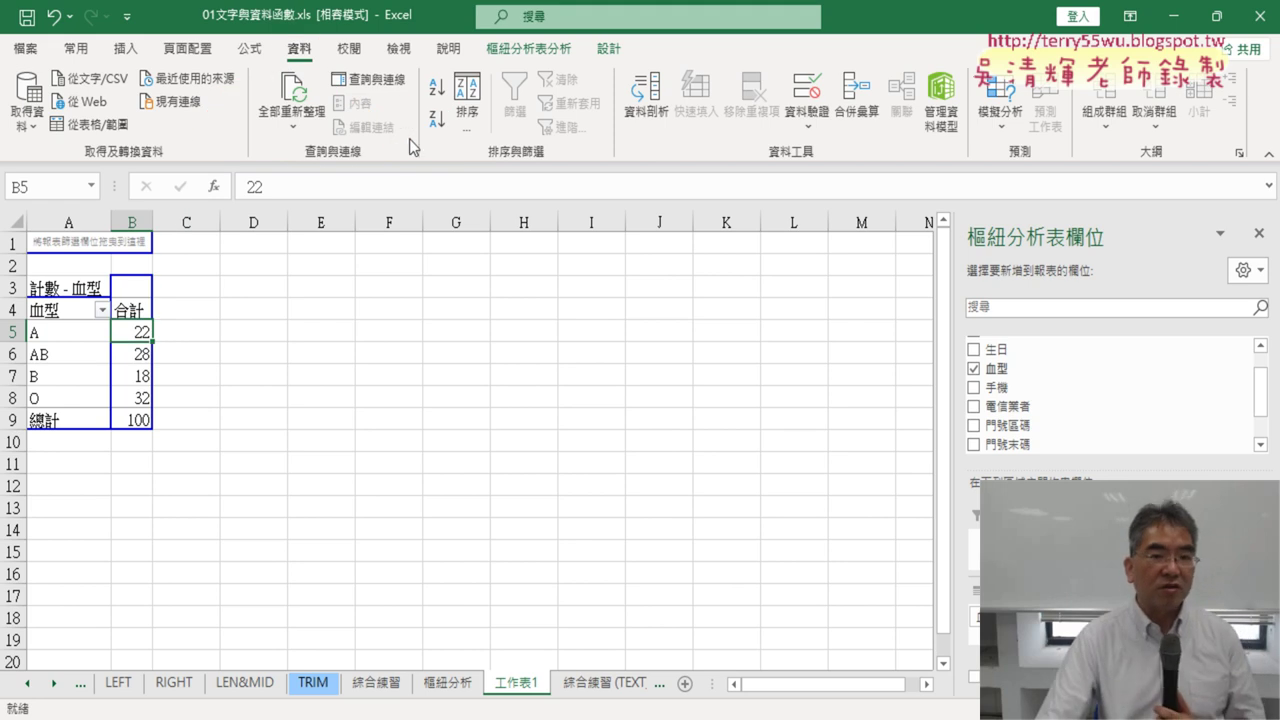
left_click(437, 118)
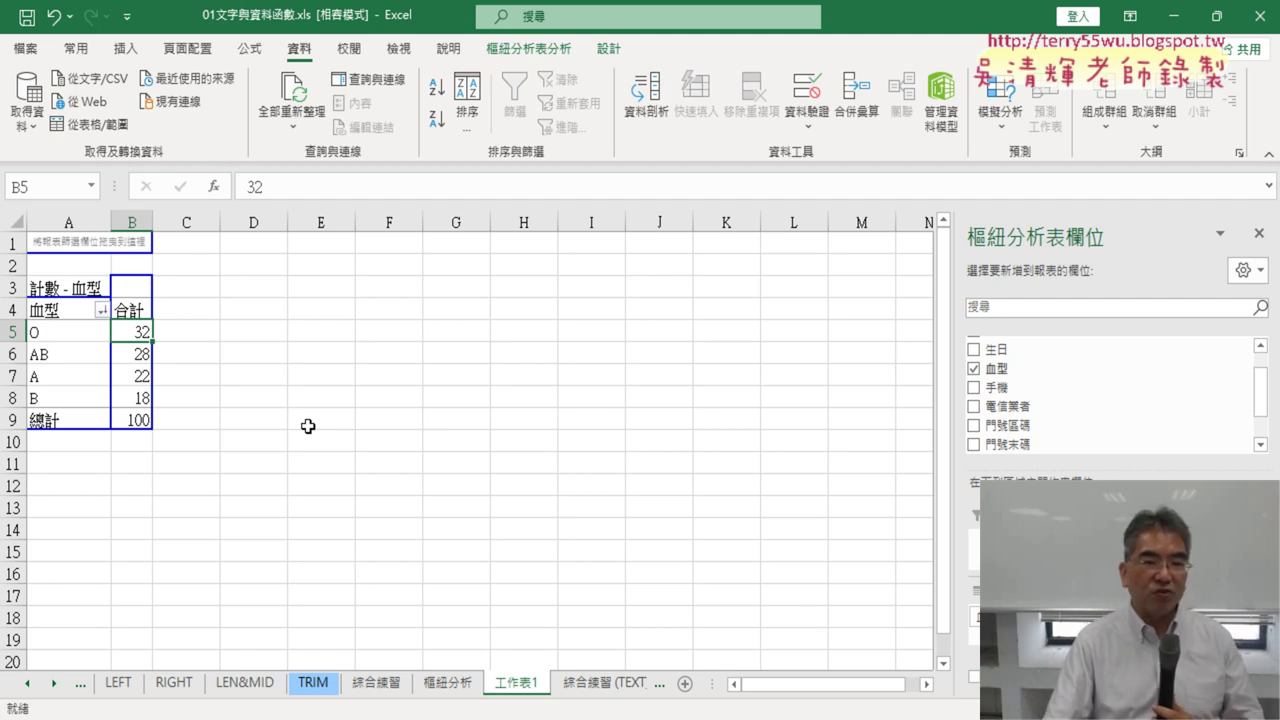
left_click(530, 48)
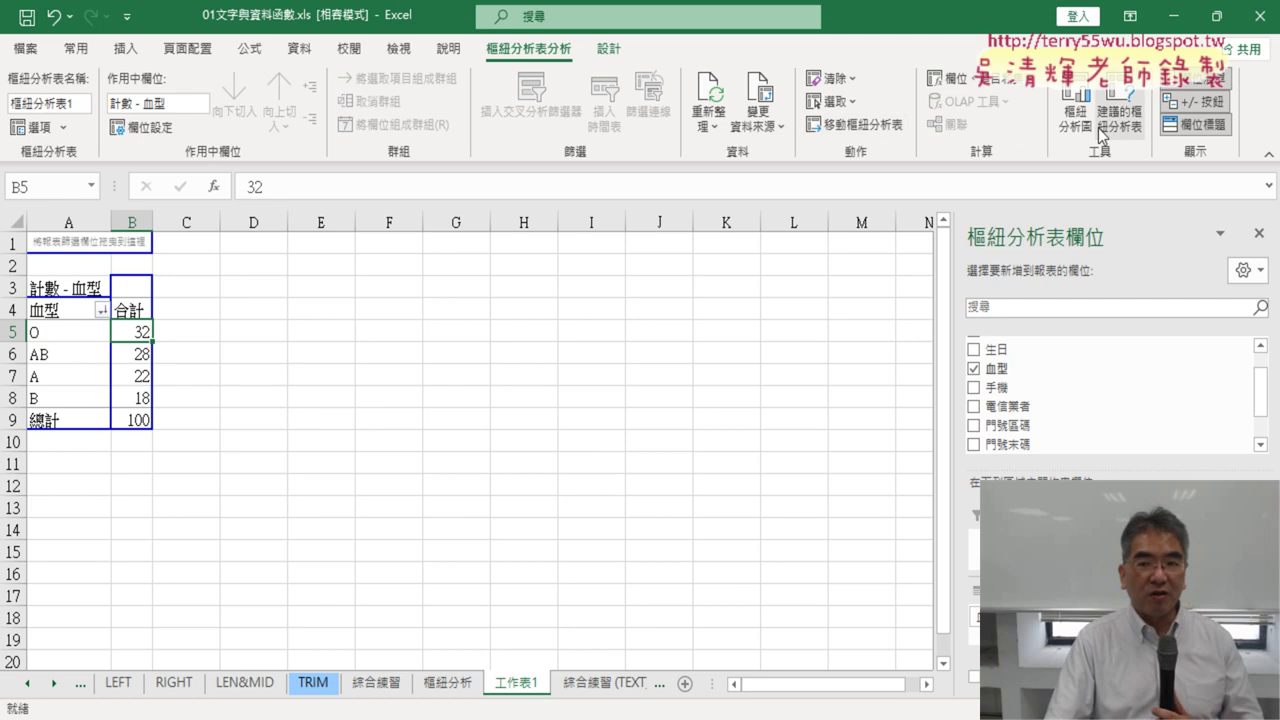
Insert a clustered column pivot chart beside the table, narrowed and stretched down to about row 19
left_click(1075, 112)
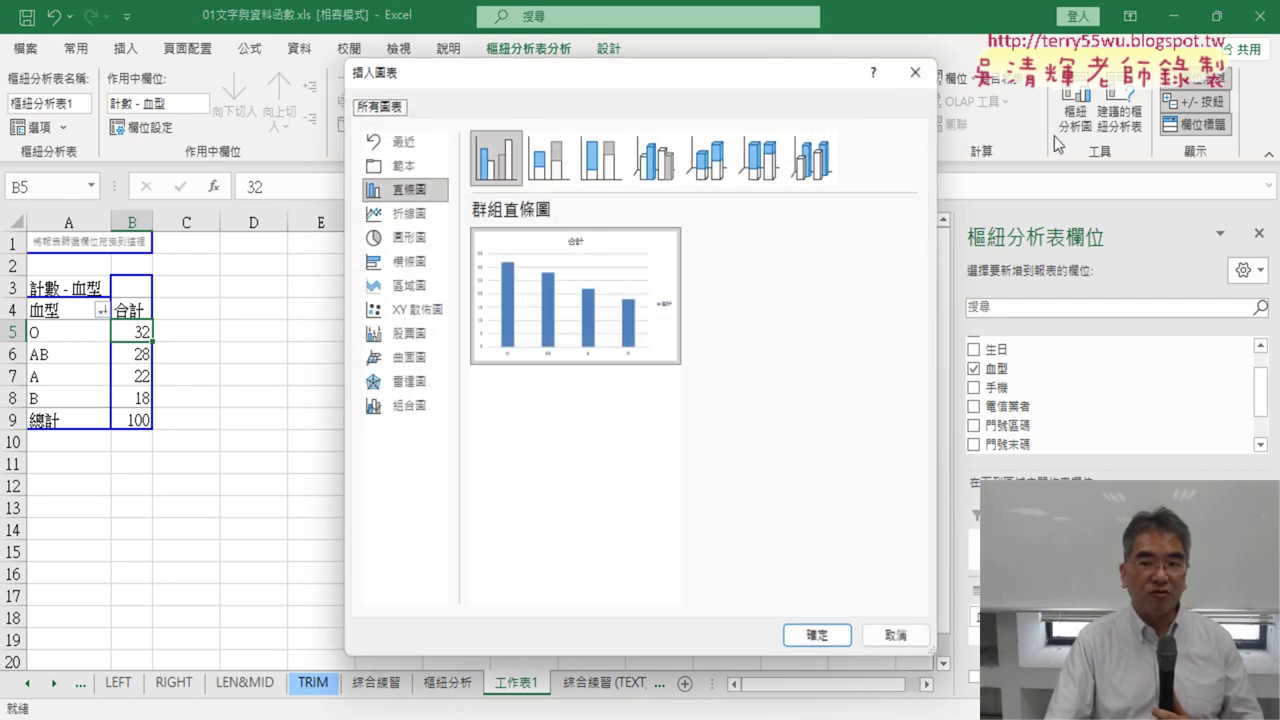
left_click(782, 638)
left_click_drag(520, 360, 525, 266)
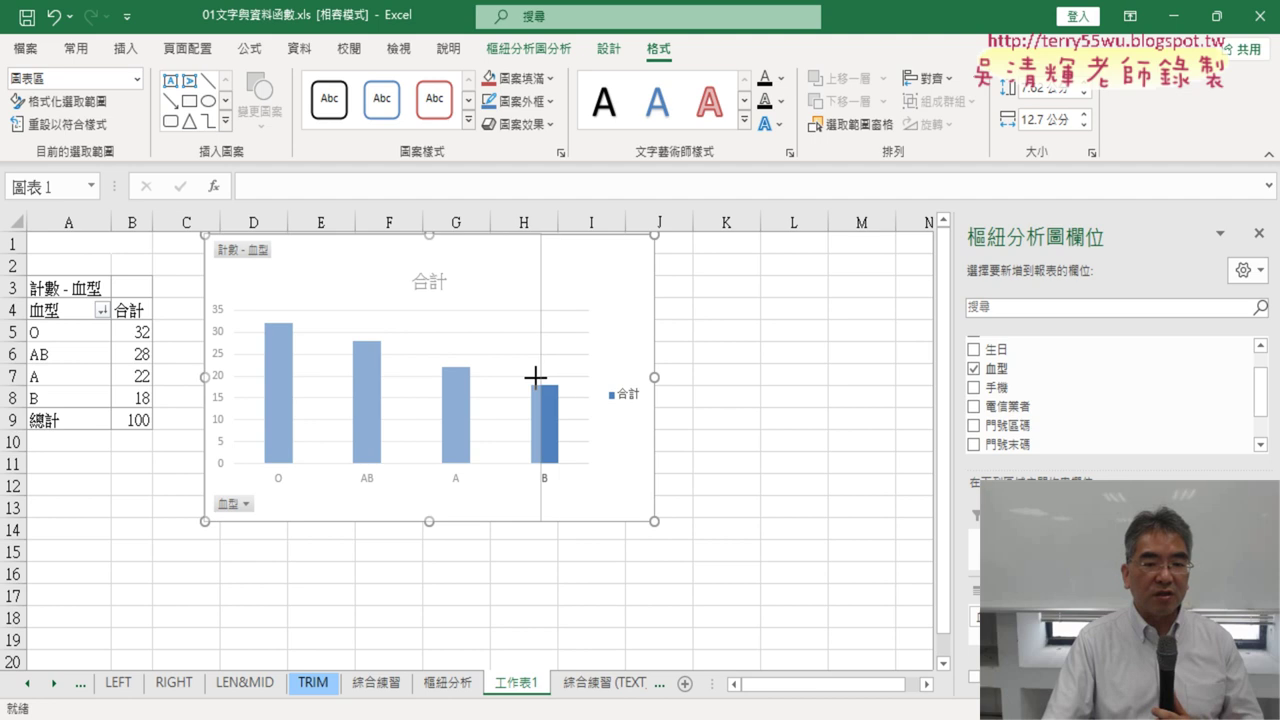
left_click_drag(655, 377, 514, 377)
left_click_drag(360, 522, 355, 643)
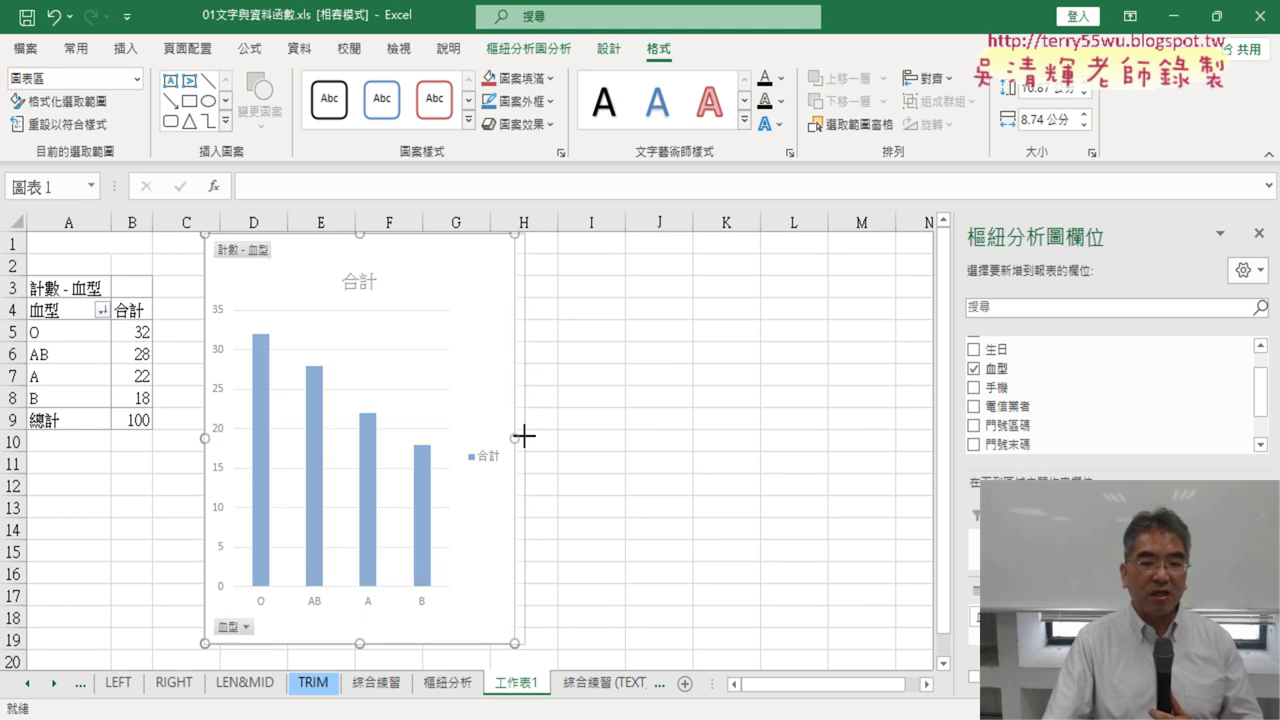
left_click_drag(515, 434, 530, 437)
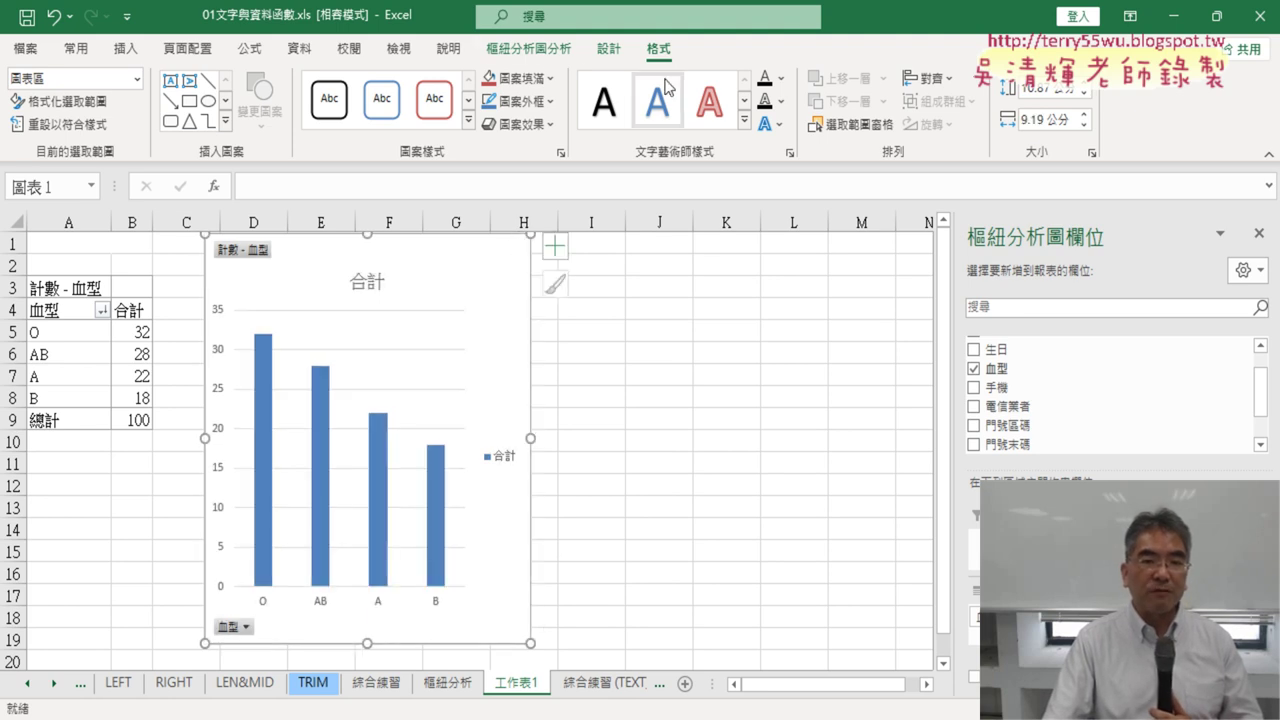
left_click(529, 48)
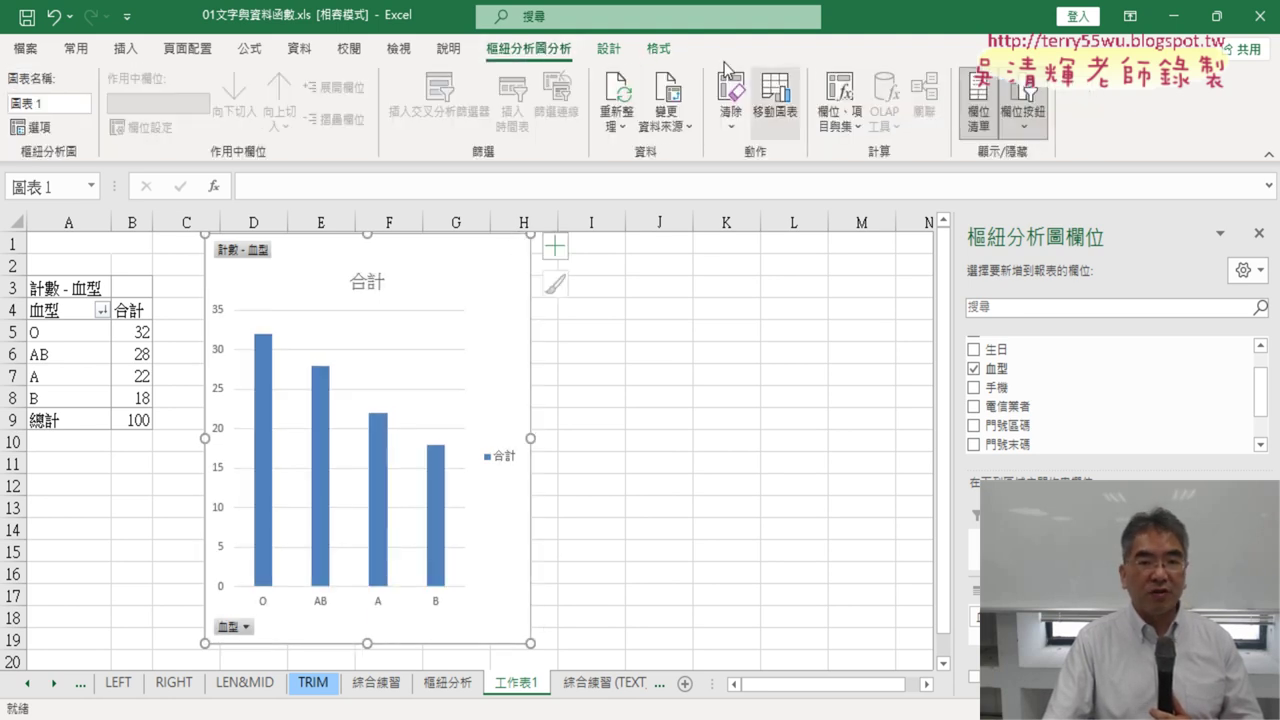
Insert a pie pivot chart from the blood-type pivot table
left_click(78, 355)
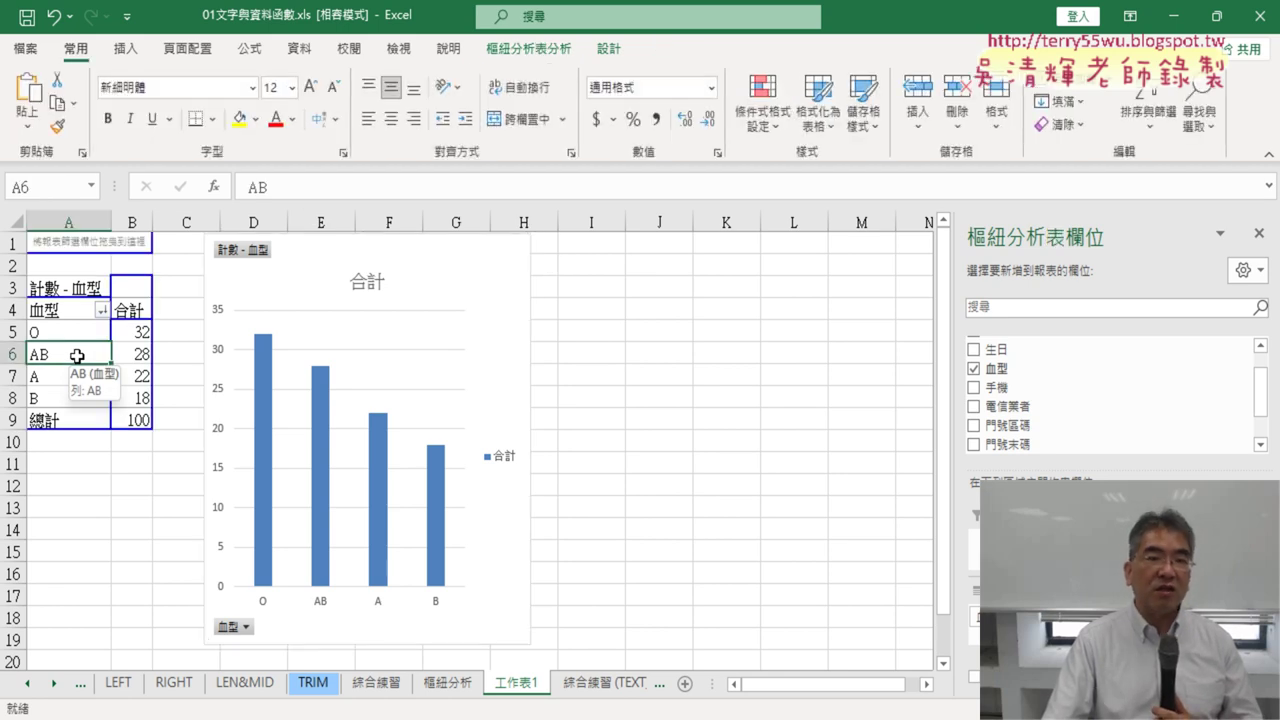
left_click(538, 55)
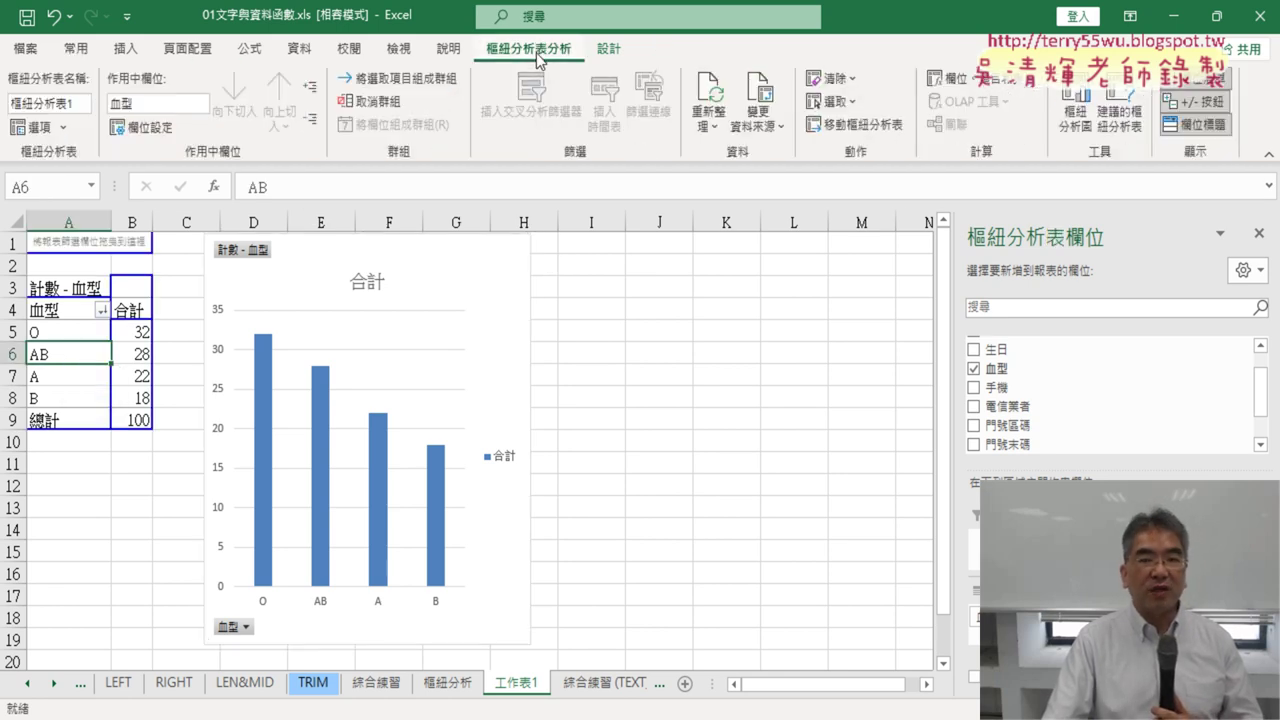
left_click(1076, 120)
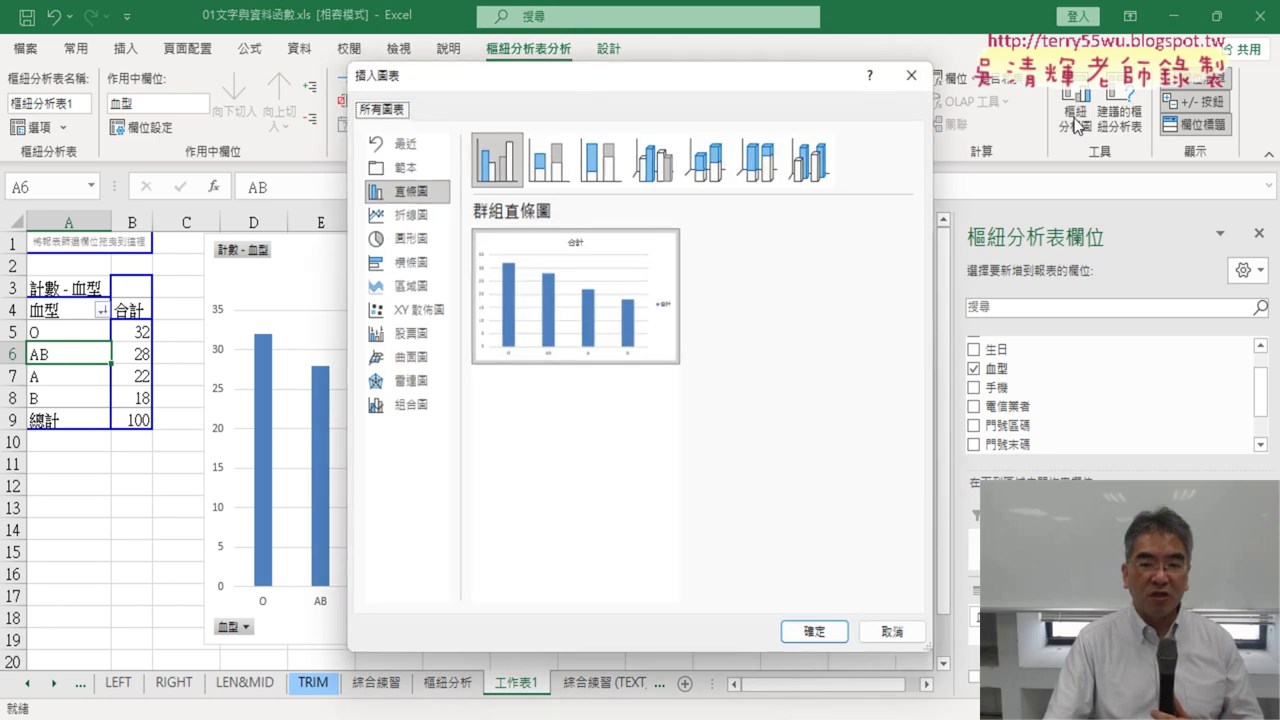
left_click(421, 250)
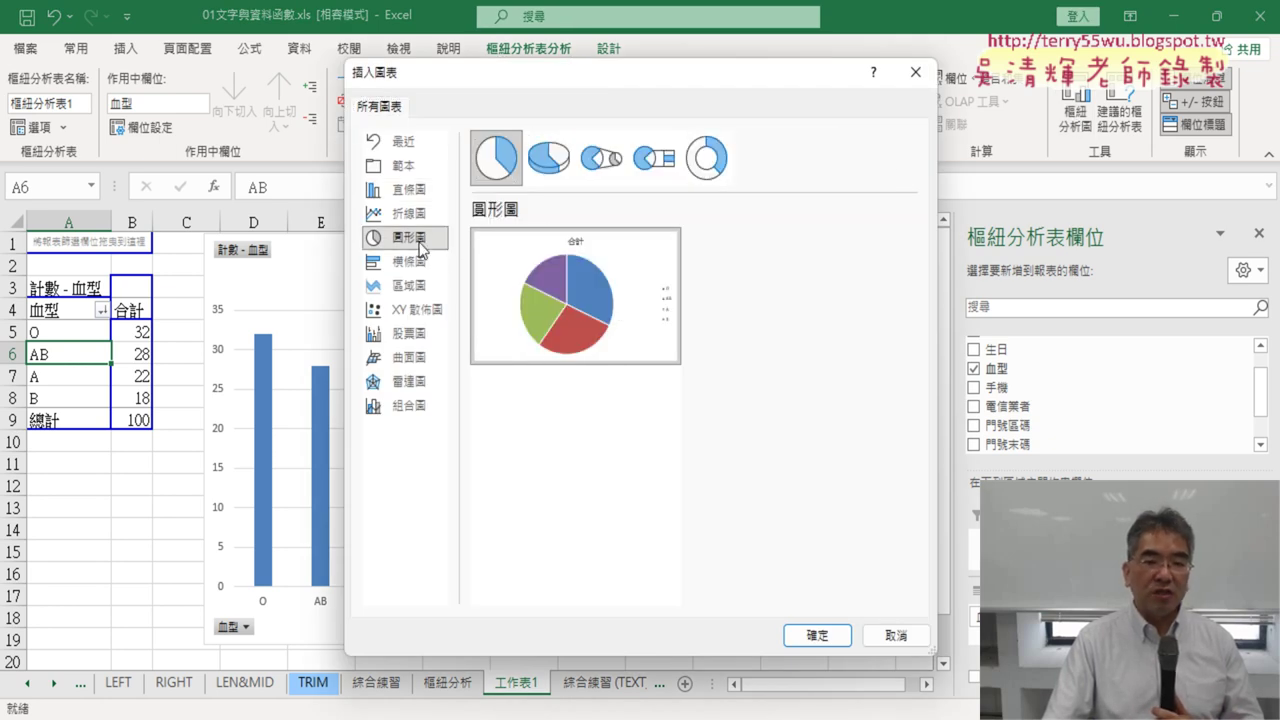
left_click(808, 632)
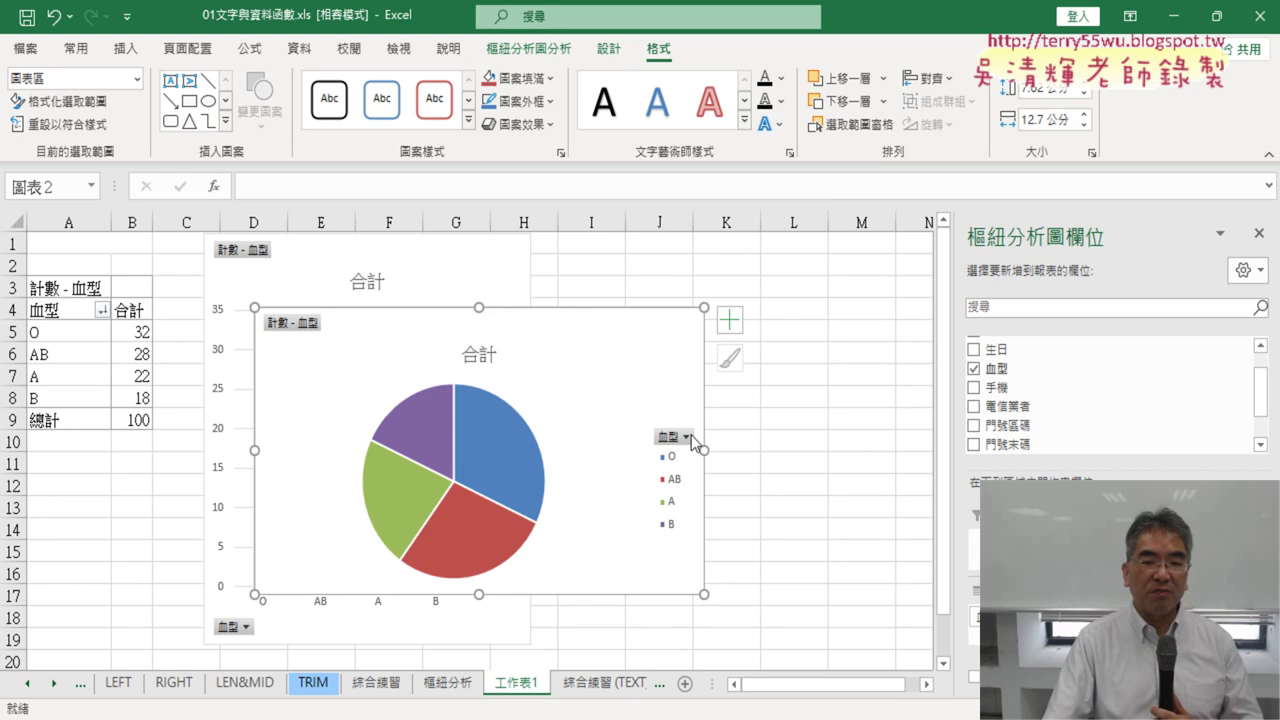
Move the pie chart to the right of the column chart and make it taller
left_click_drag(707, 450, 848, 372)
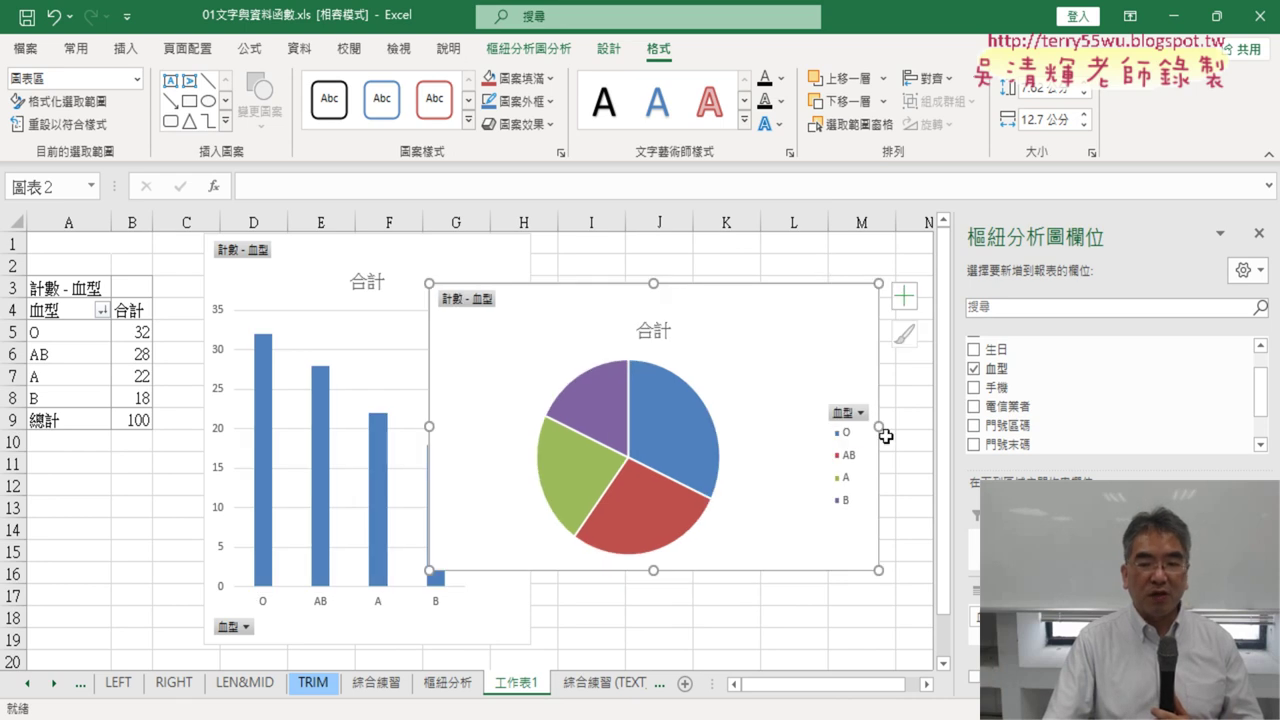
left_click_drag(880, 426, 792, 430)
mouse_move(720, 346)
left_mouse_down()
mouse_move(837, 290)
mouse_move(823, 294)
left_mouse_up()
left_click_drag(715, 525, 705, 642)
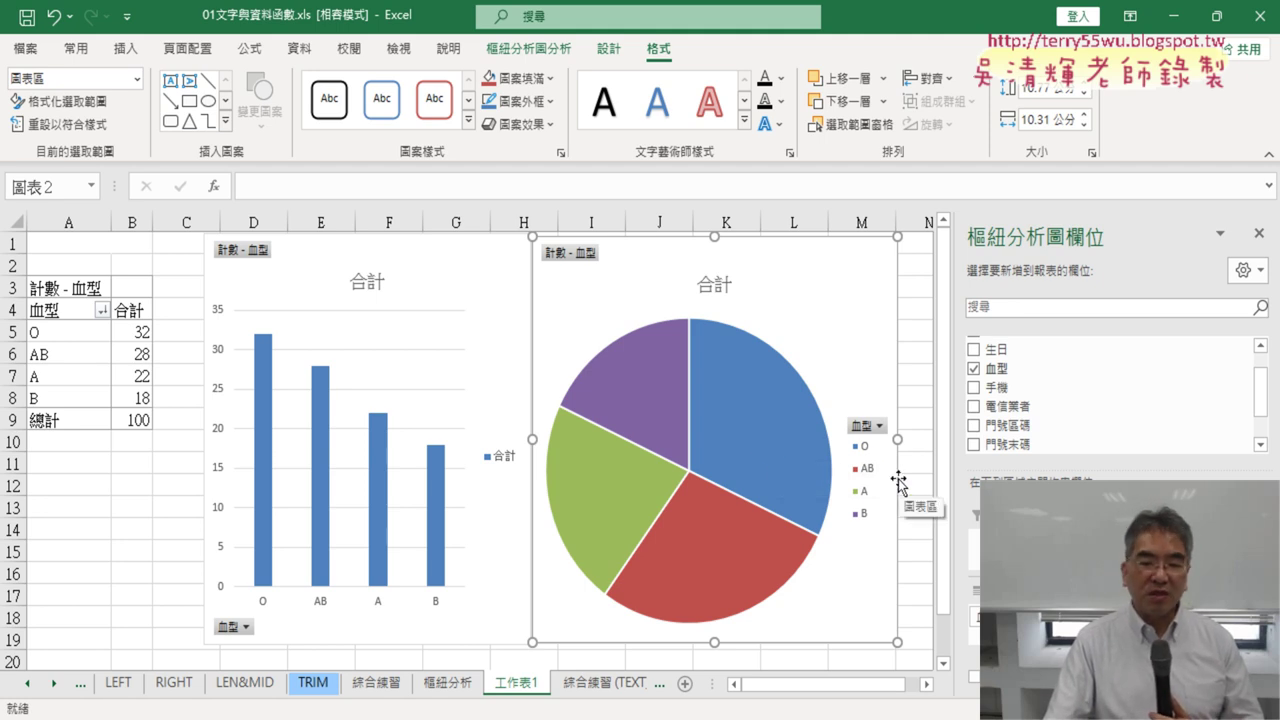
mouse_move(766, 447)
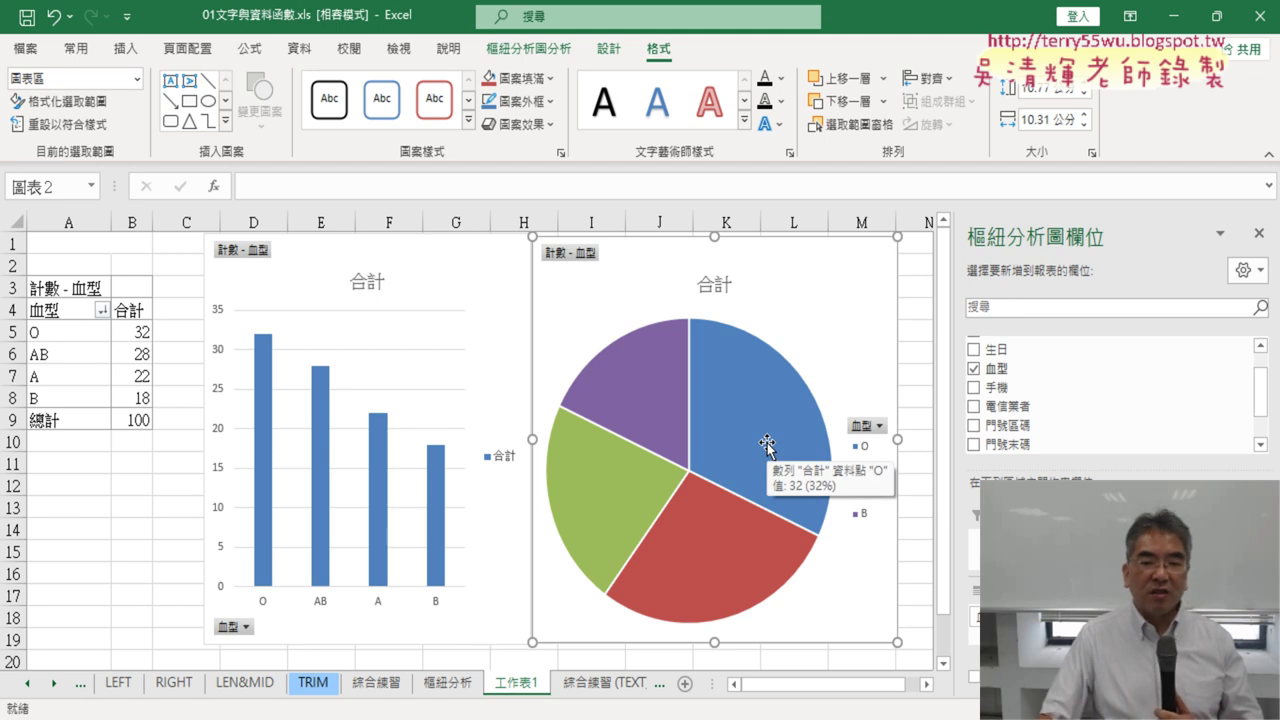
Add data labels to the pie showing Category Name only, with Value unchecked
right_click(715, 401)
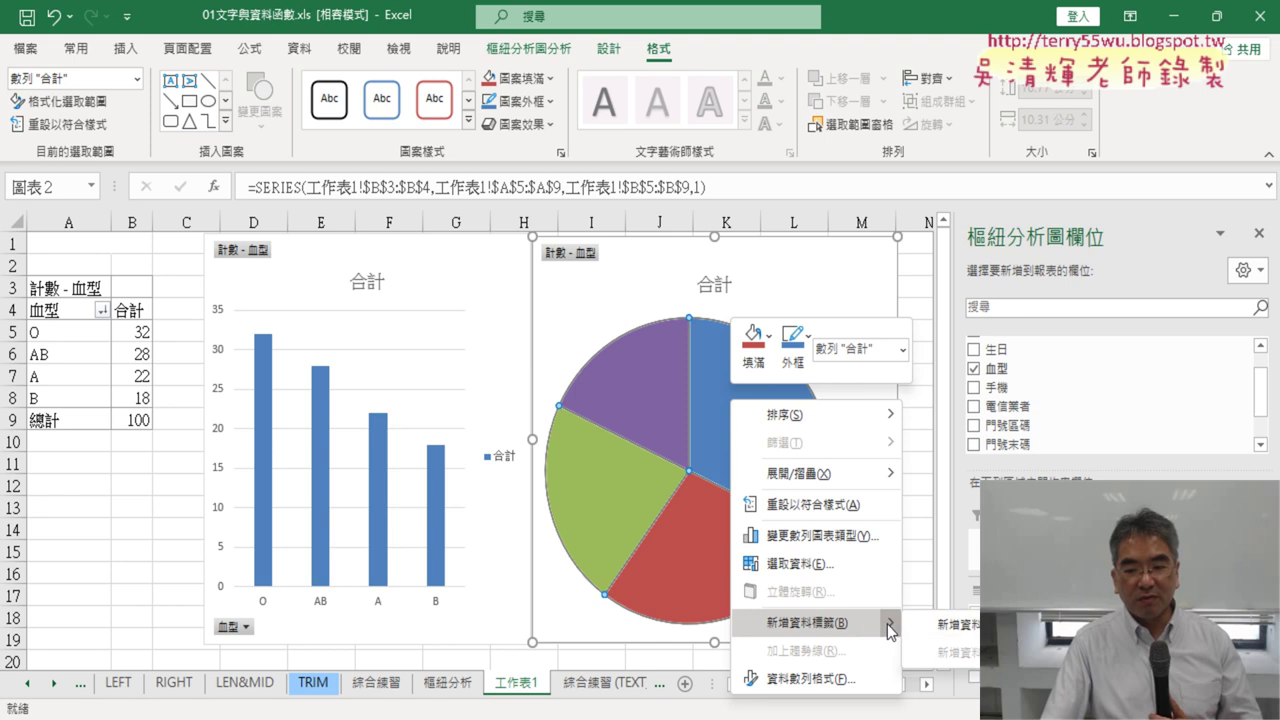
mouse_move(887, 624)
left_click(945, 624)
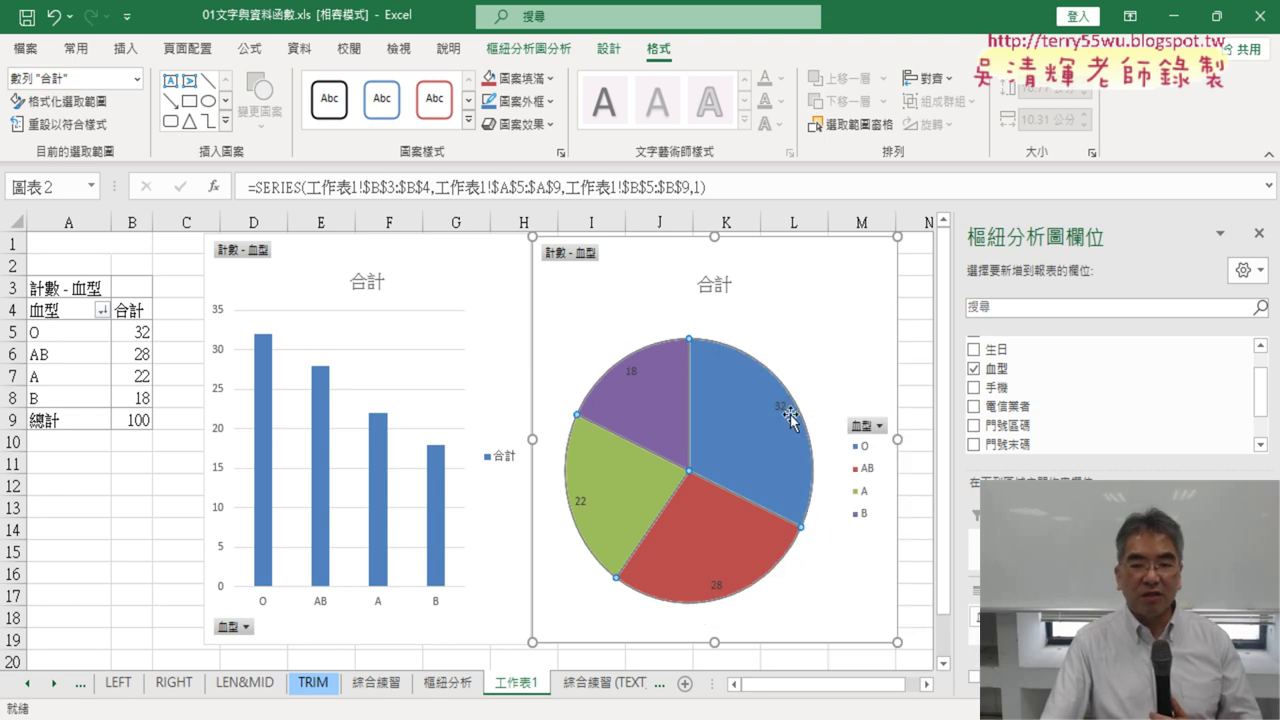
left_click(781, 408)
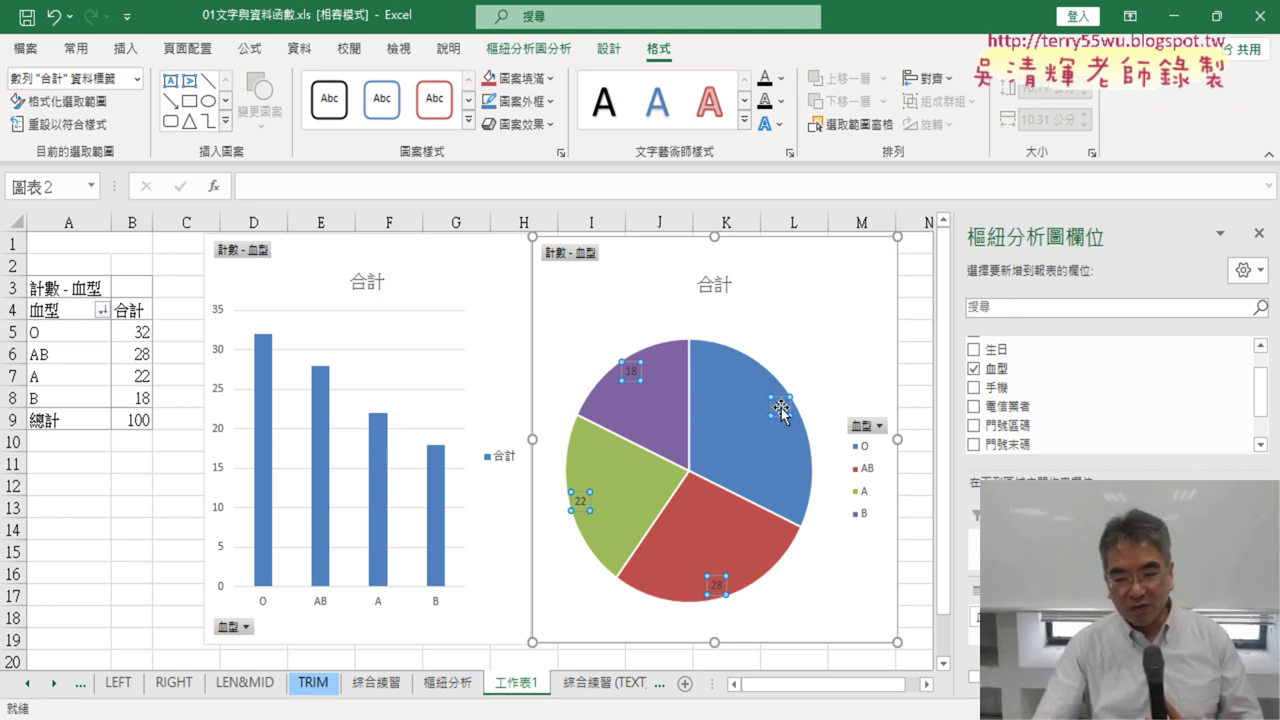
right_click(783, 411)
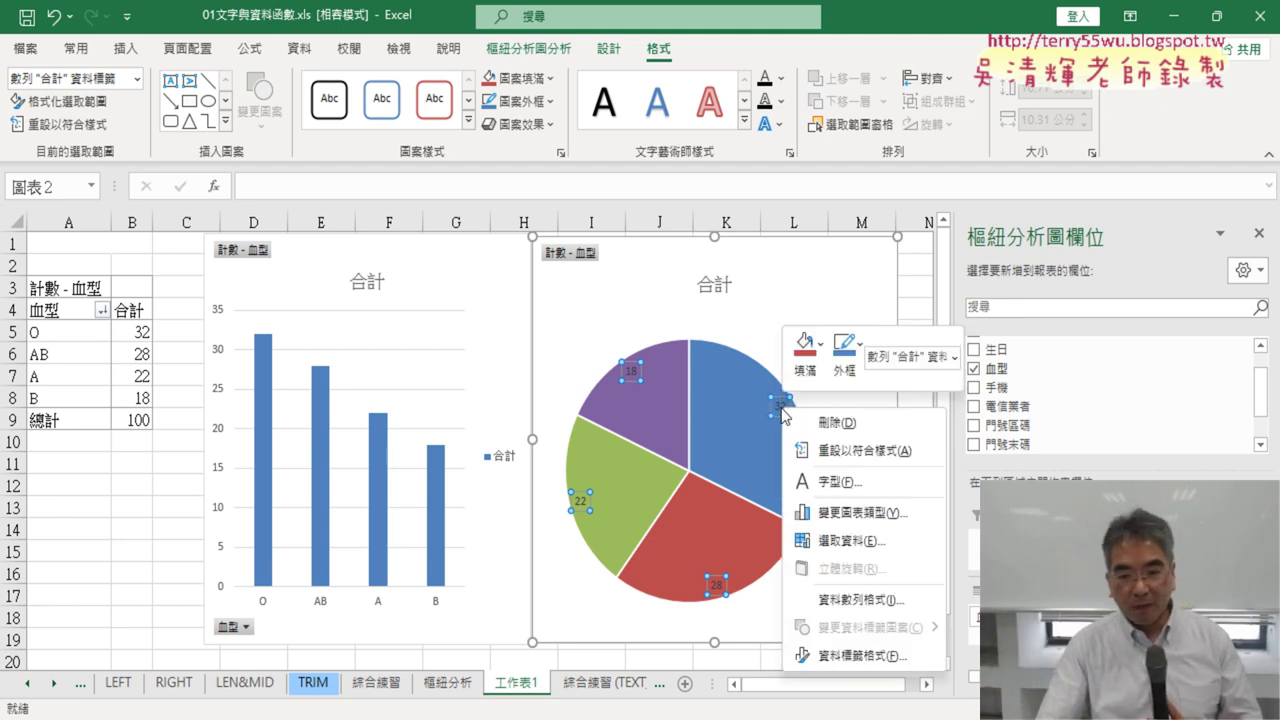
left_click(880, 657)
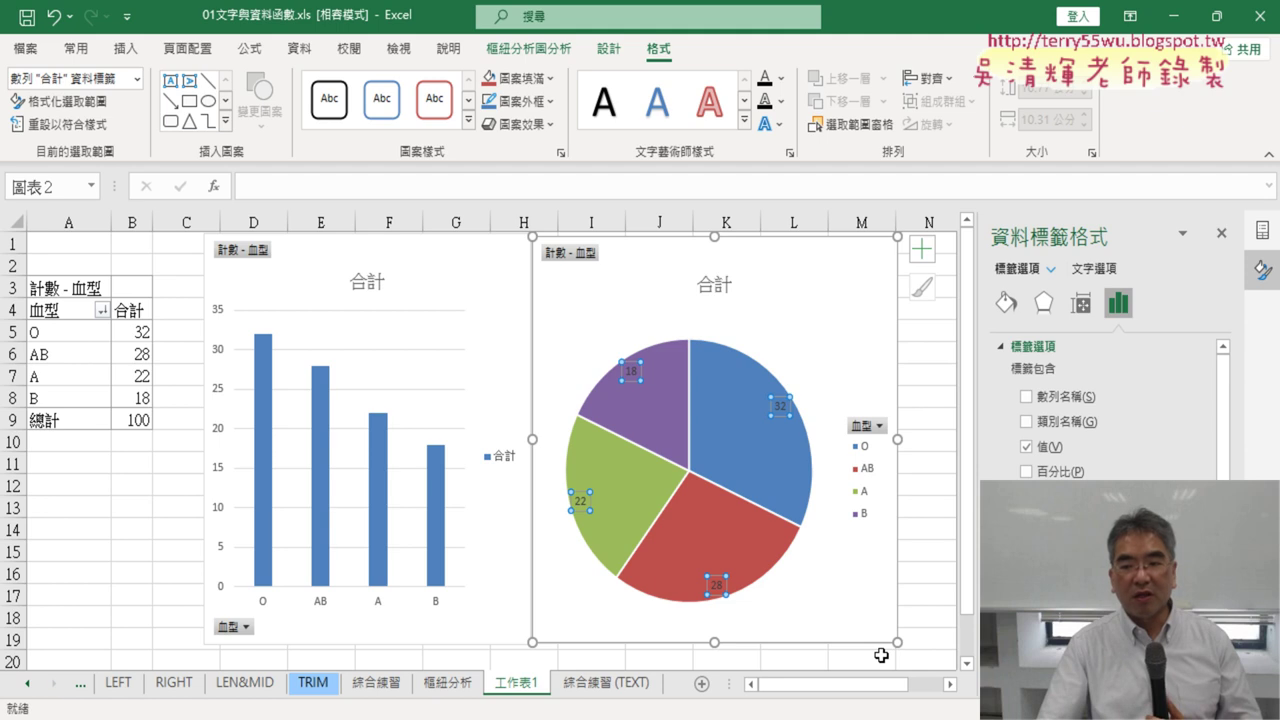
left_click(1026, 422)
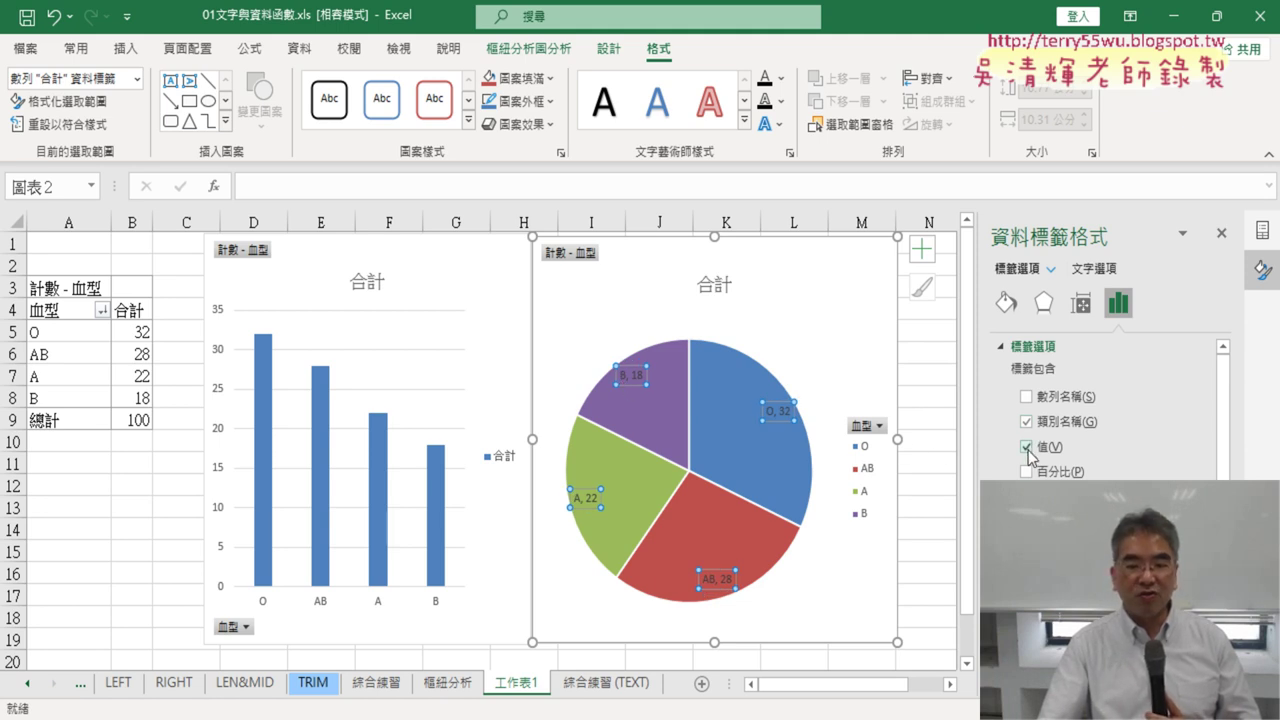
left_click(1026, 447)
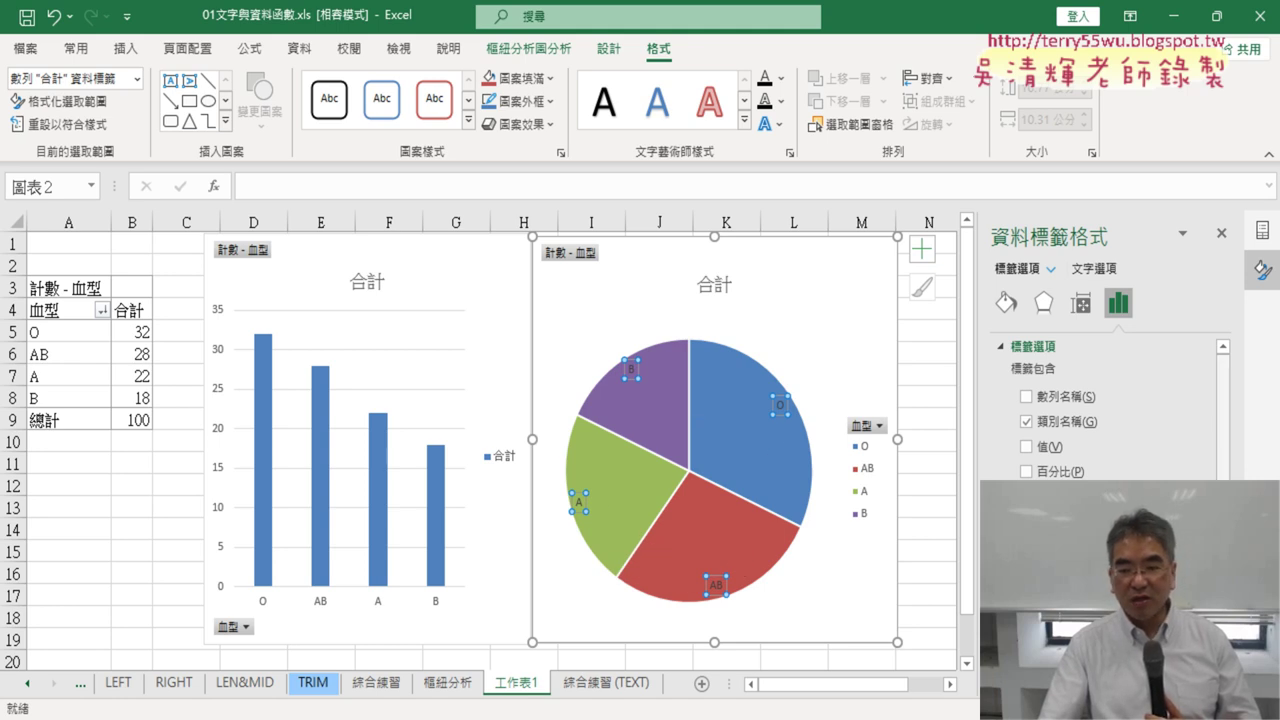
Remove the pie chart's legend via Chart Elements
scroll(1110, 420, "down", 1)
scroll(1110, 420, "down", 2)
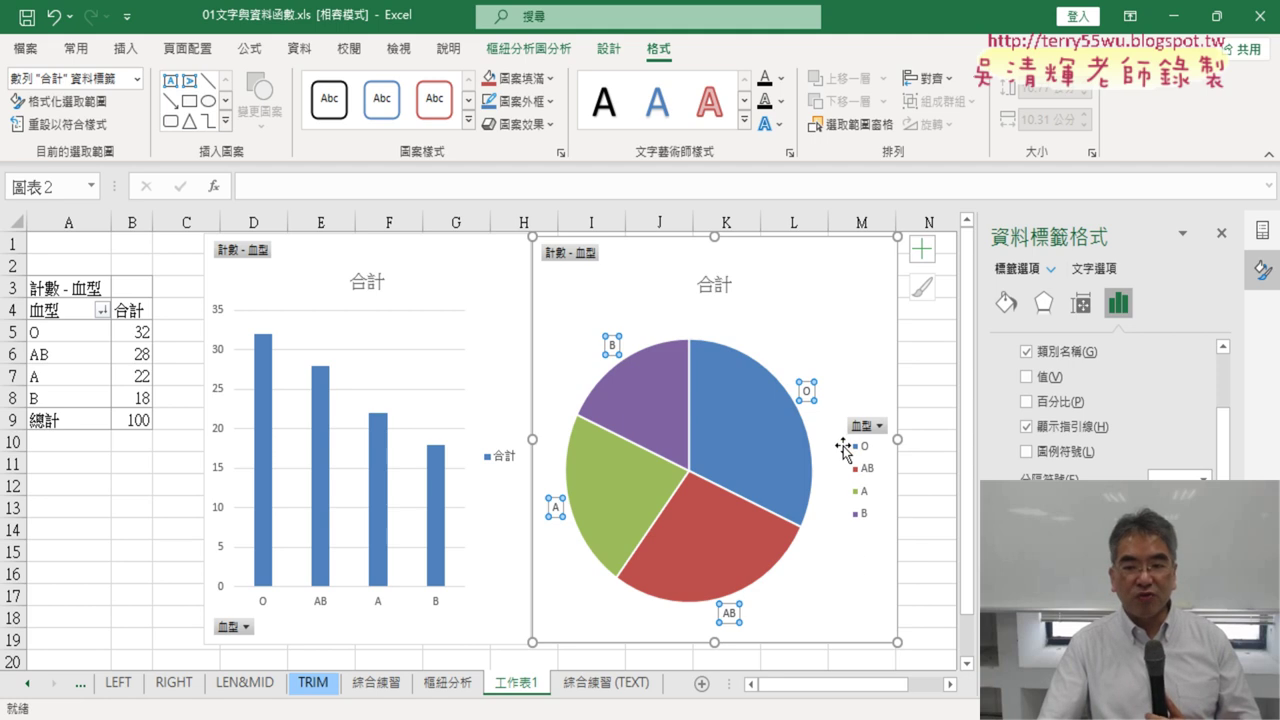
left_click(922, 249)
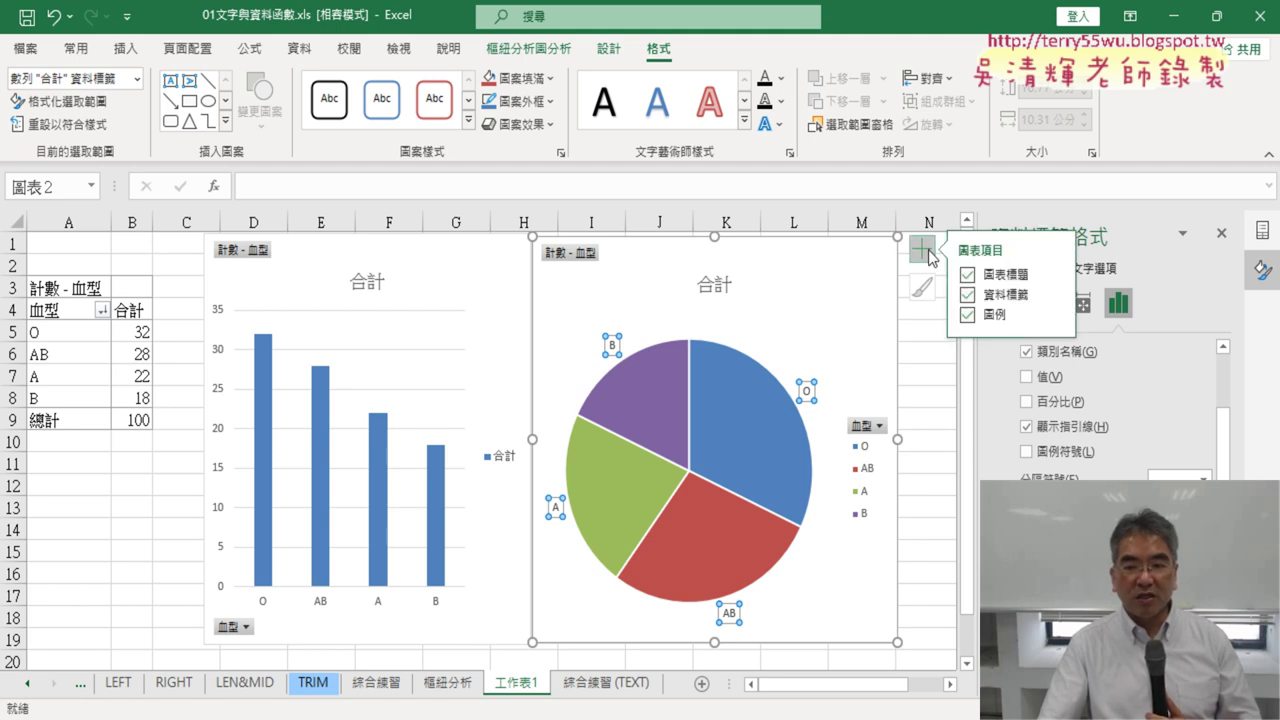
left_click(970, 318)
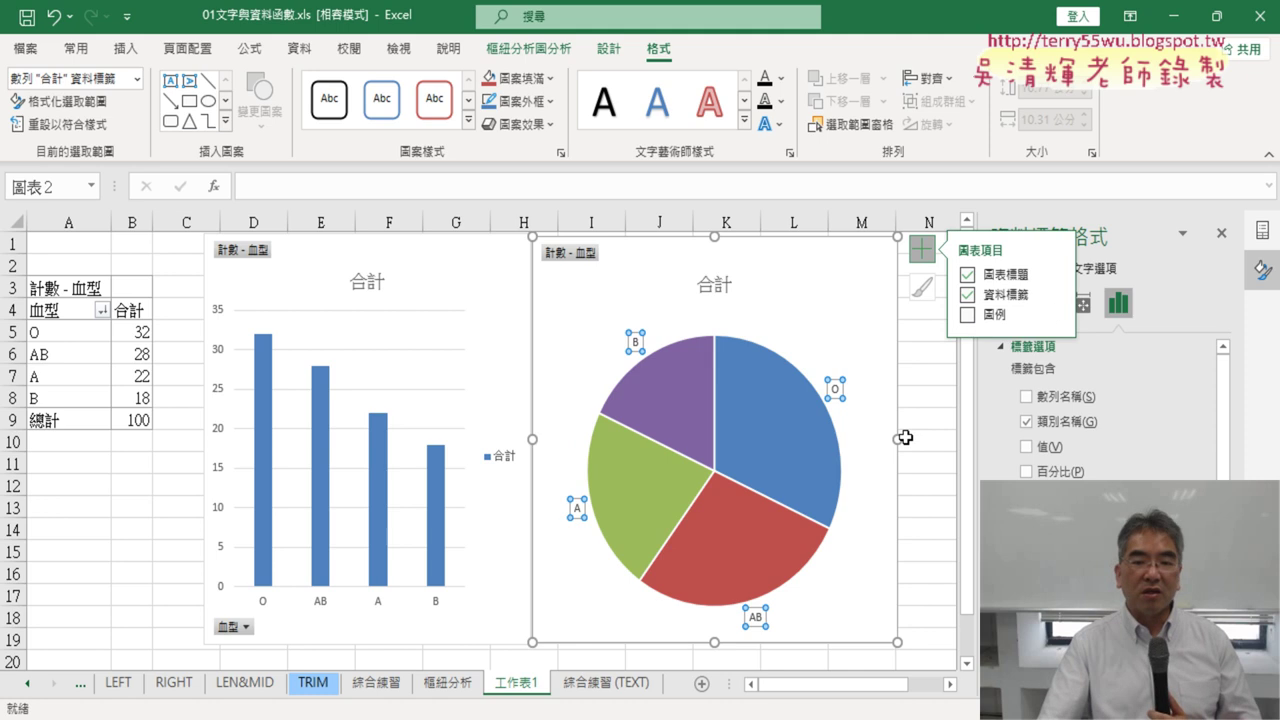
left_click(948, 455)
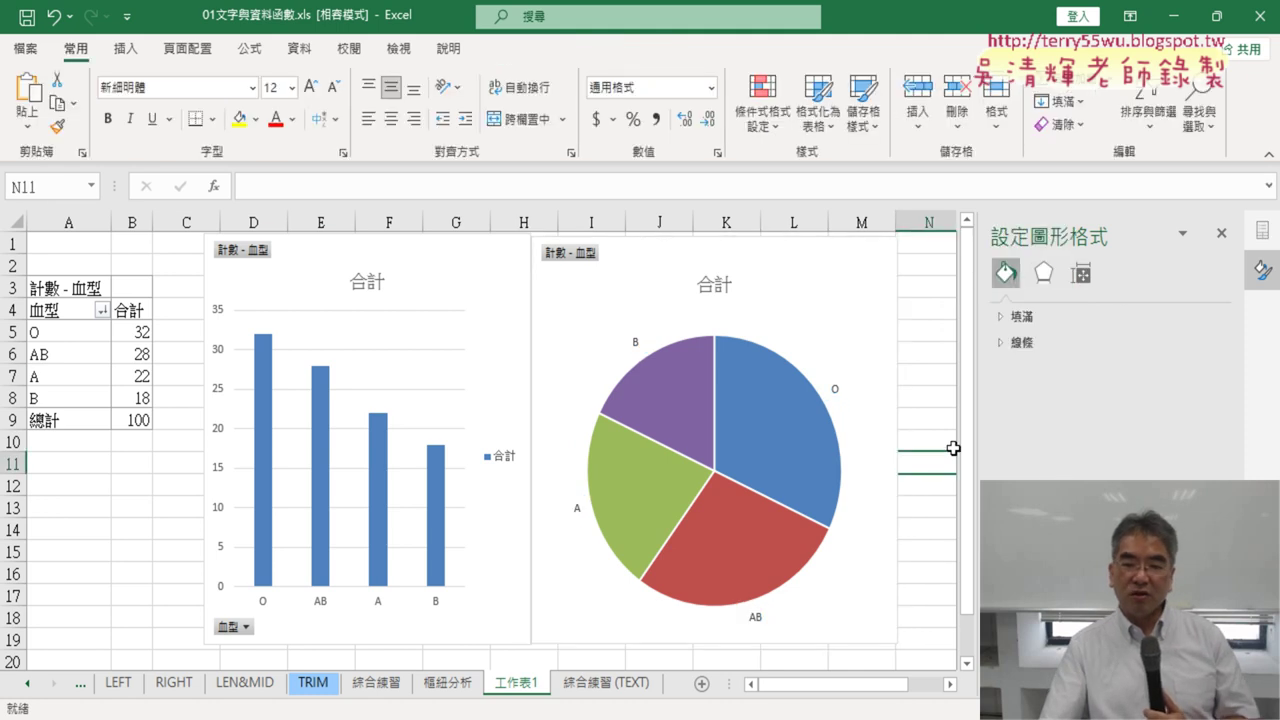
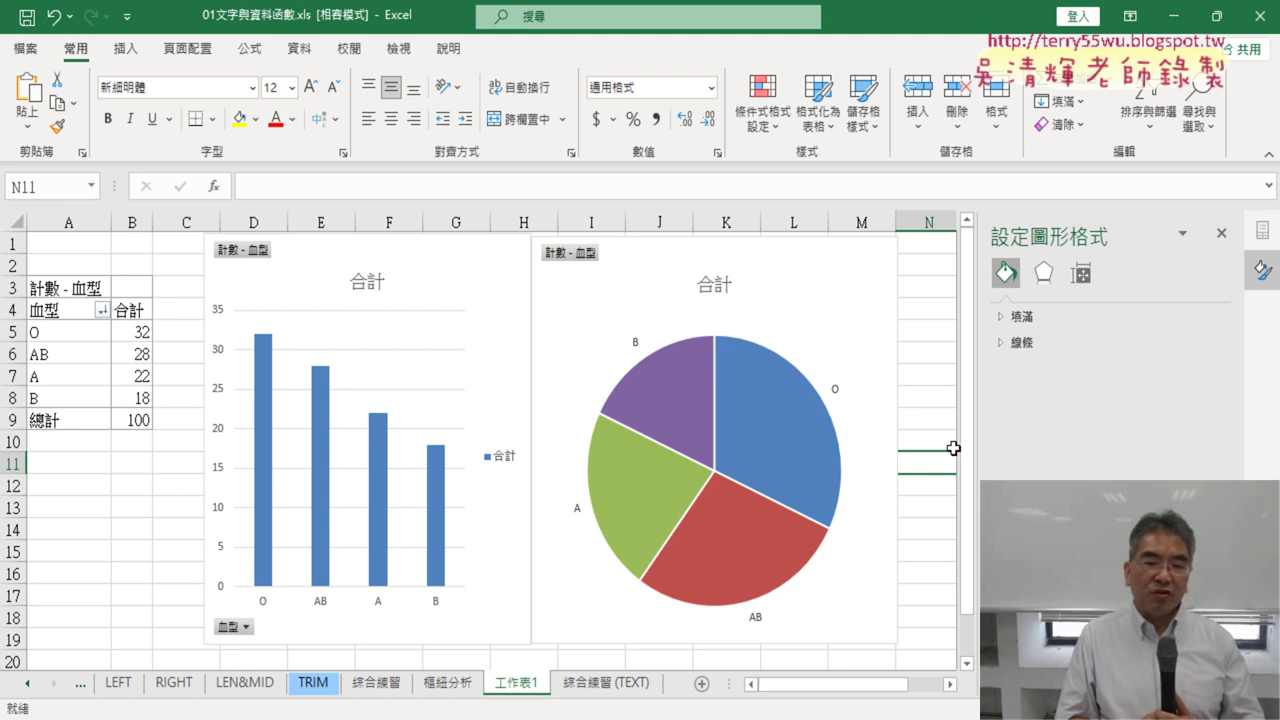
Drag the O slice out of the pie, then push it back in
left_click(784, 437)
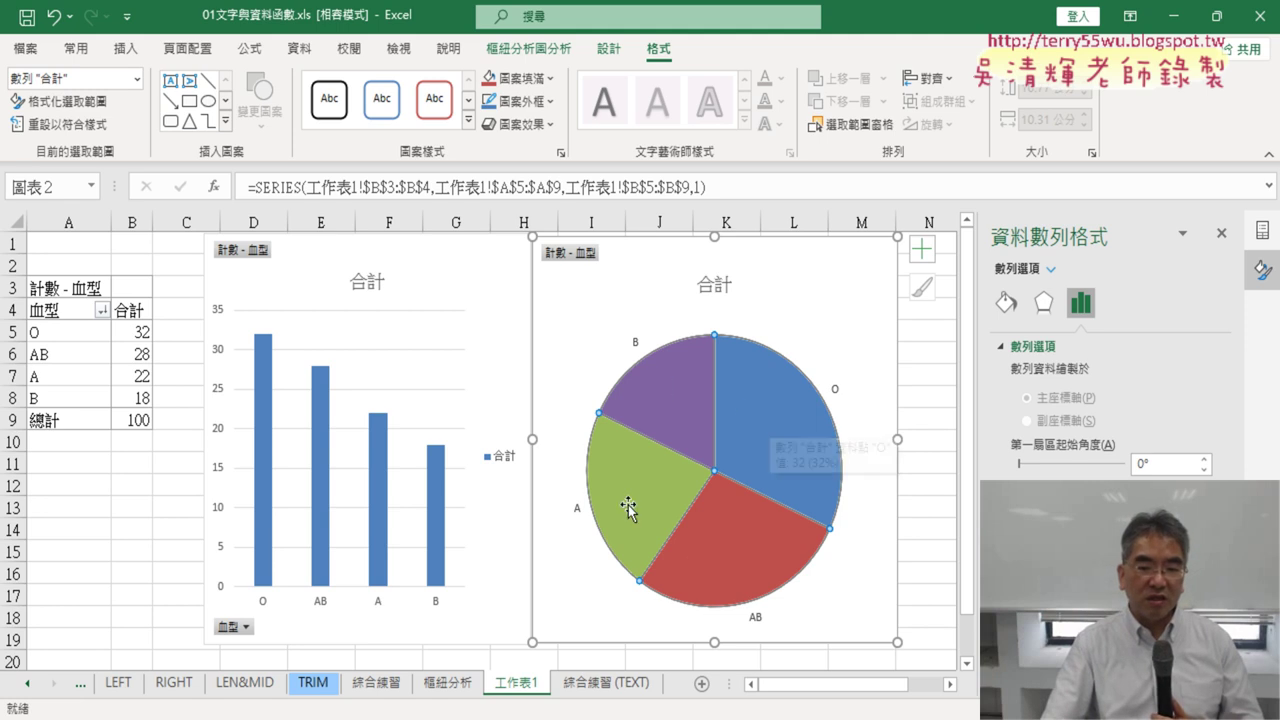
mouse_move(786, 458)
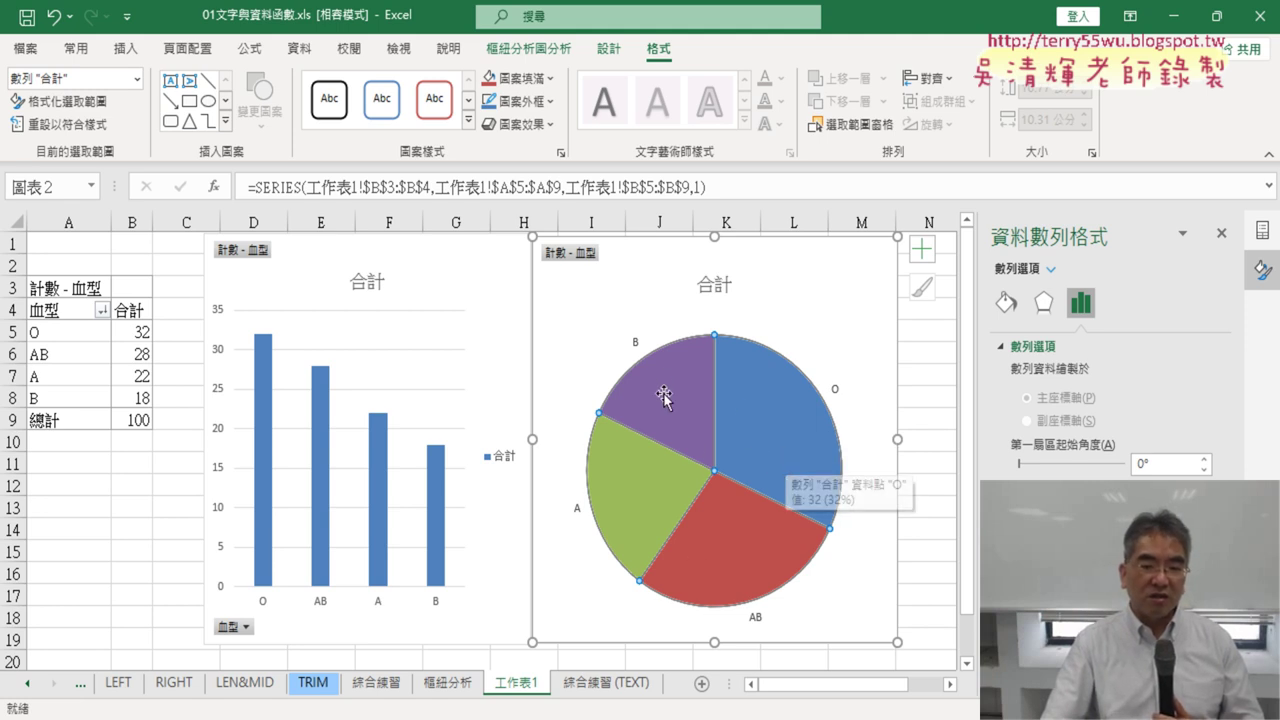
left_click(774, 428)
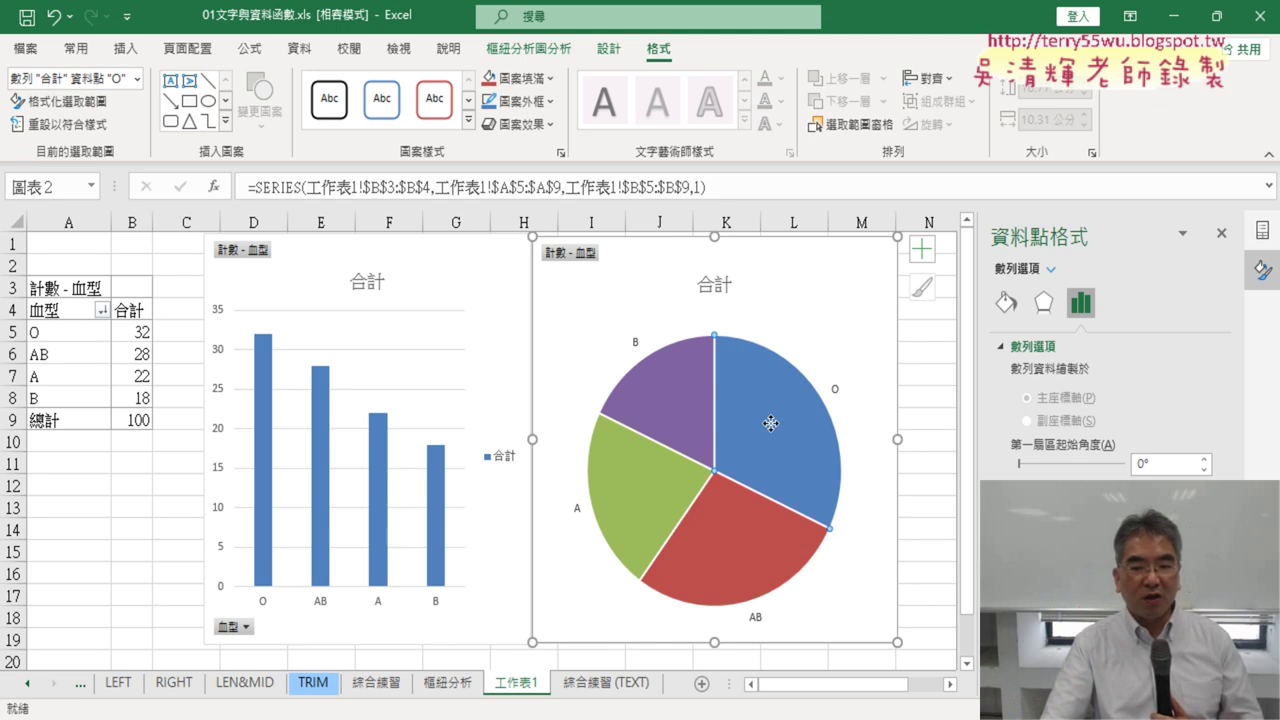
left_click_drag(770, 423, 785, 415)
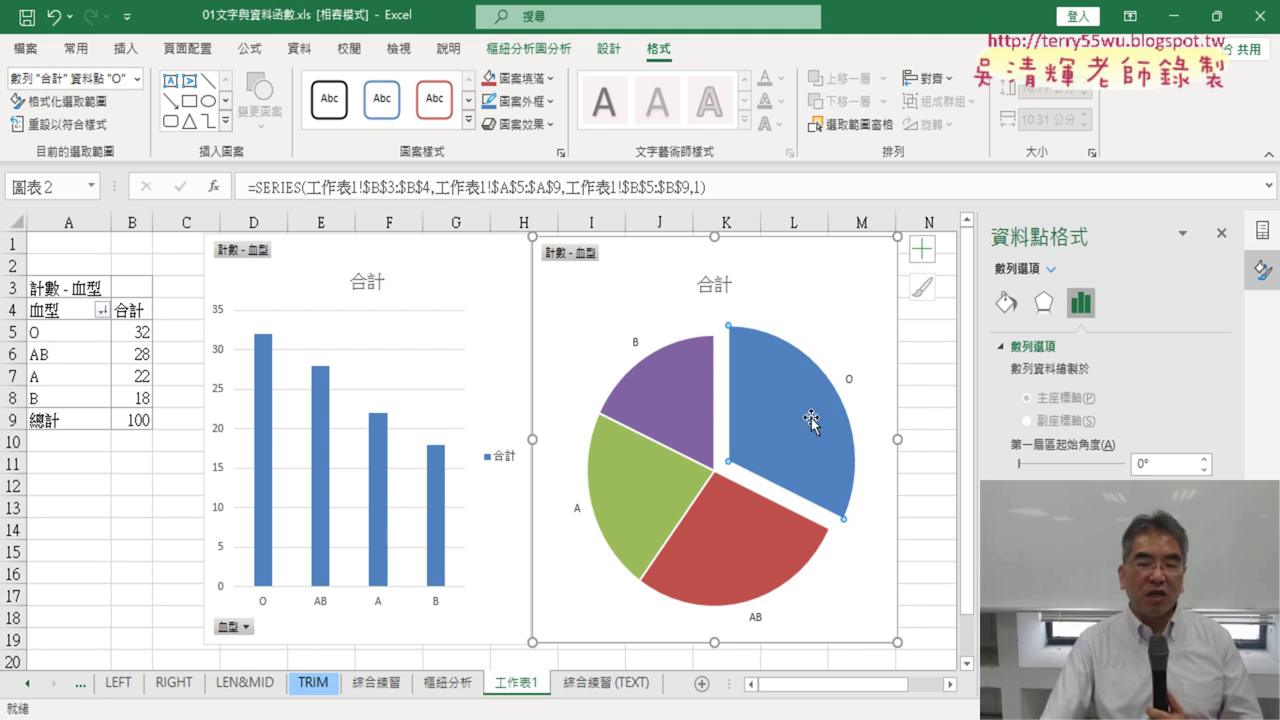
mouse_move(802, 416)
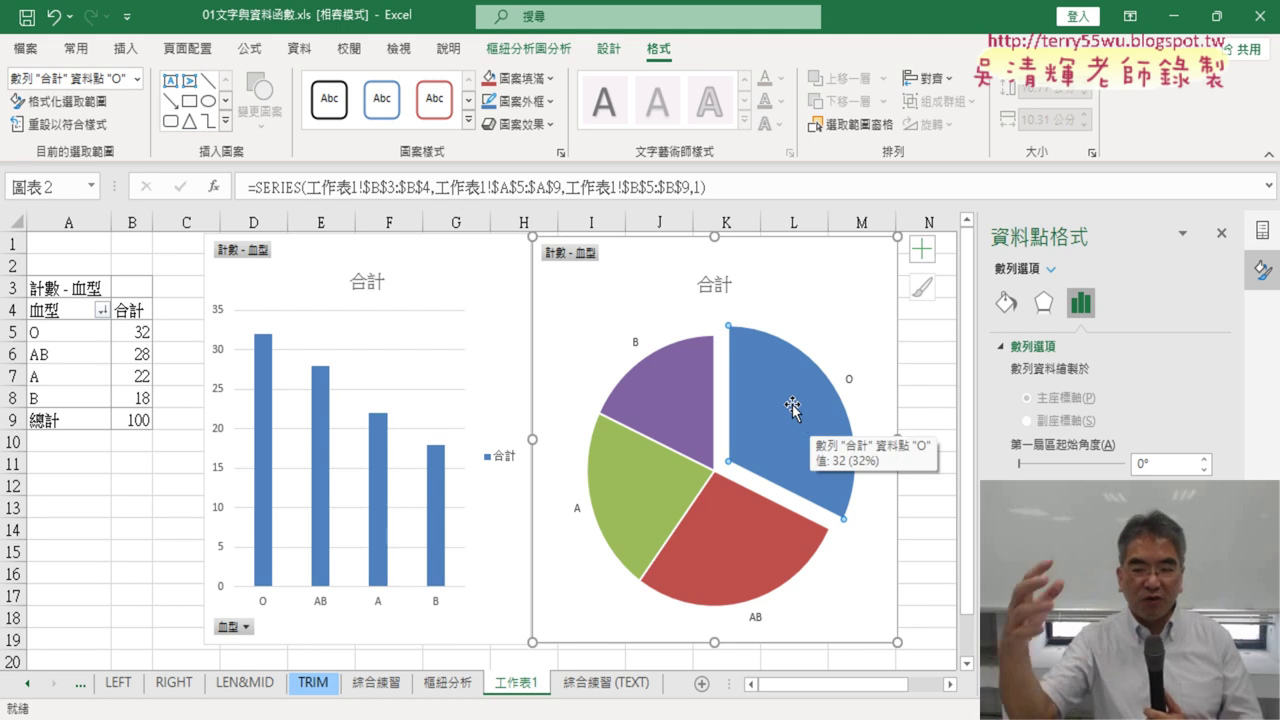
left_click_drag(792, 404, 752, 438)
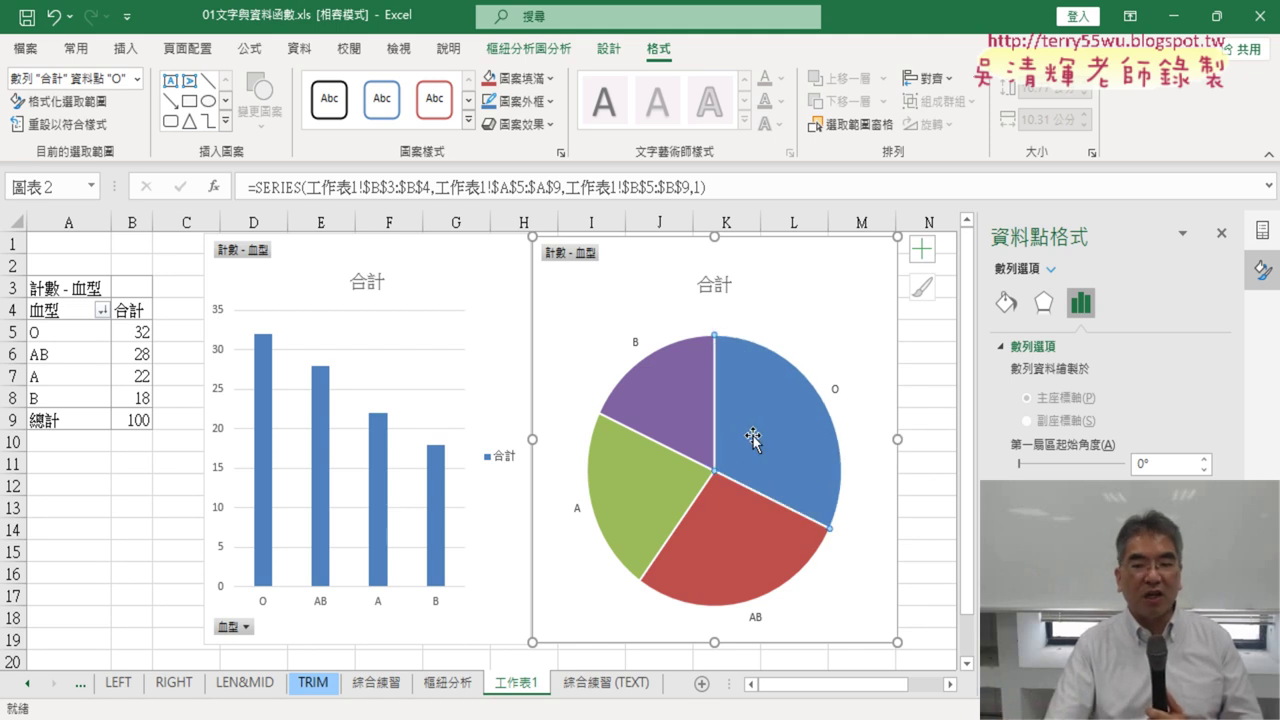
left_click(941, 415)
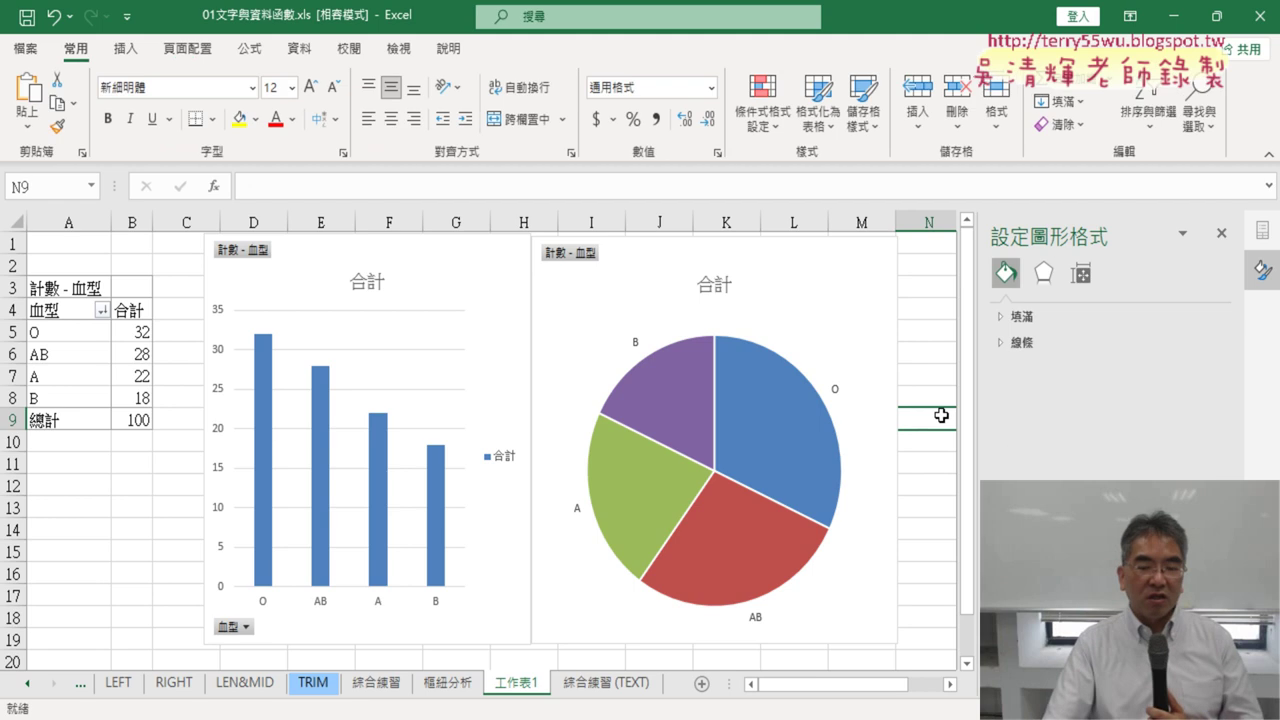
Select only the O slice and explode it slightly away from the pie
left_click(732, 430)
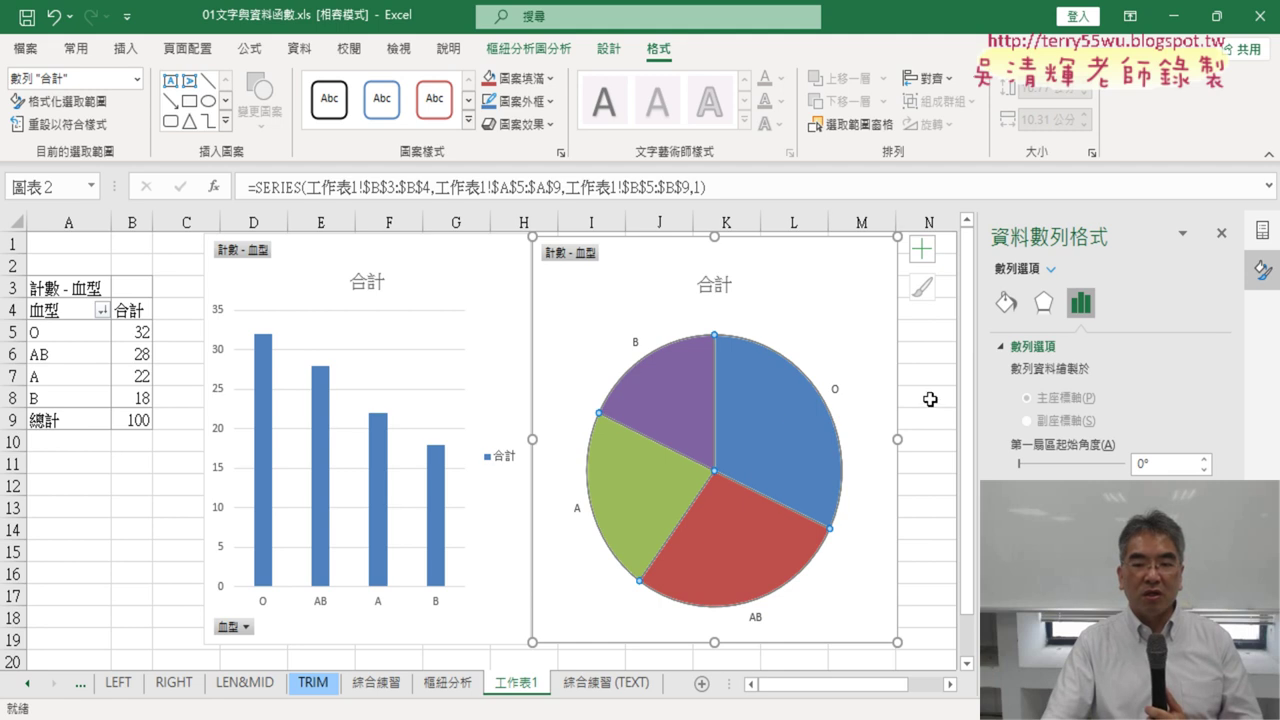
left_click(769, 411)
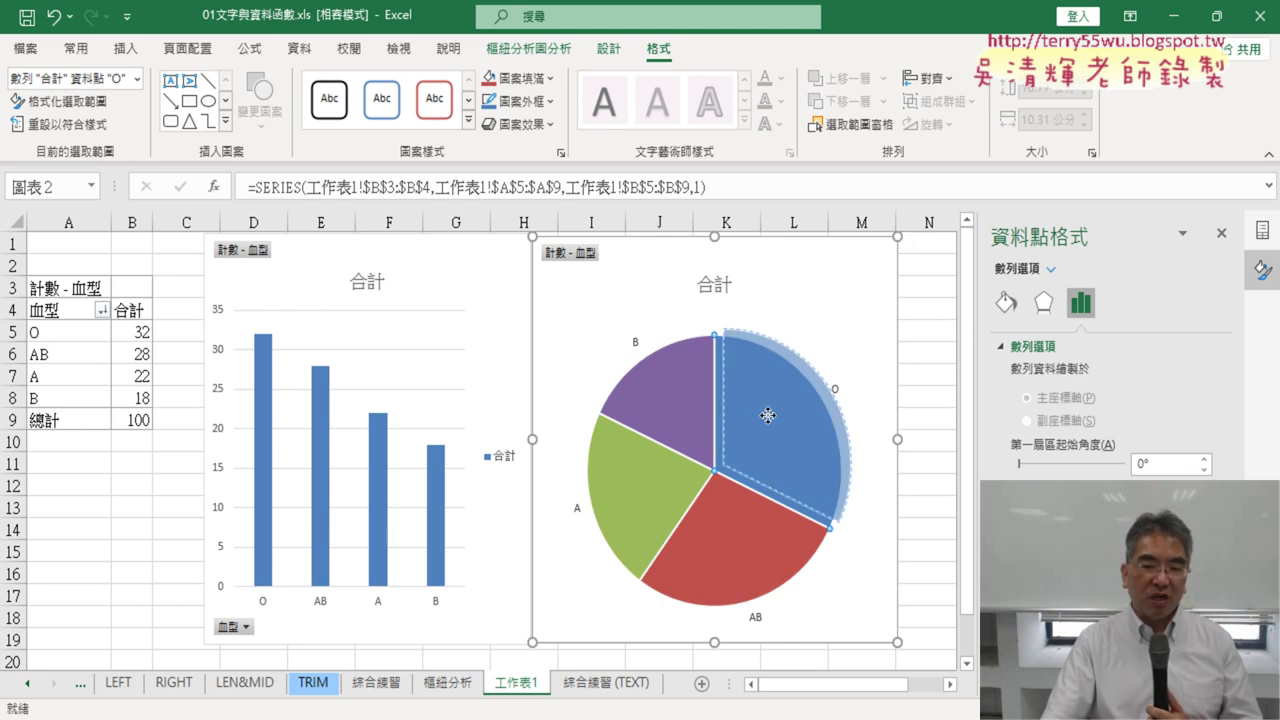
left_click_drag(768, 416, 768, 416)
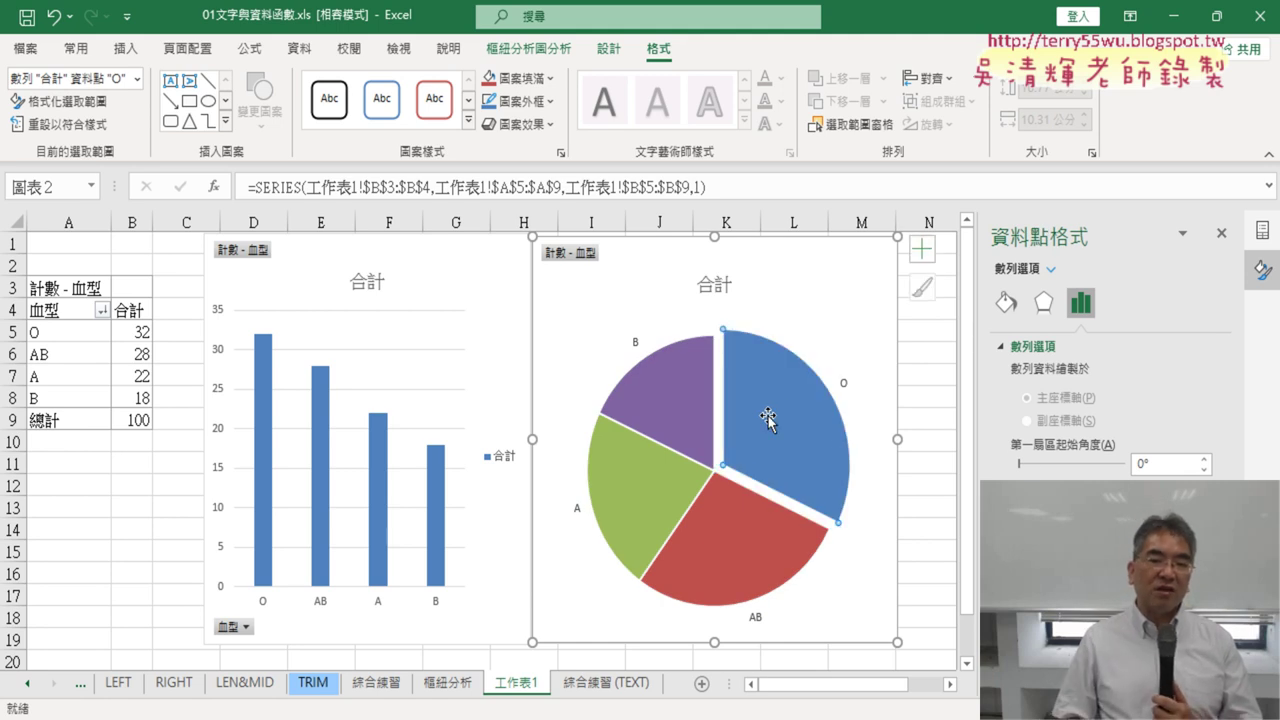
left_click(931, 441)
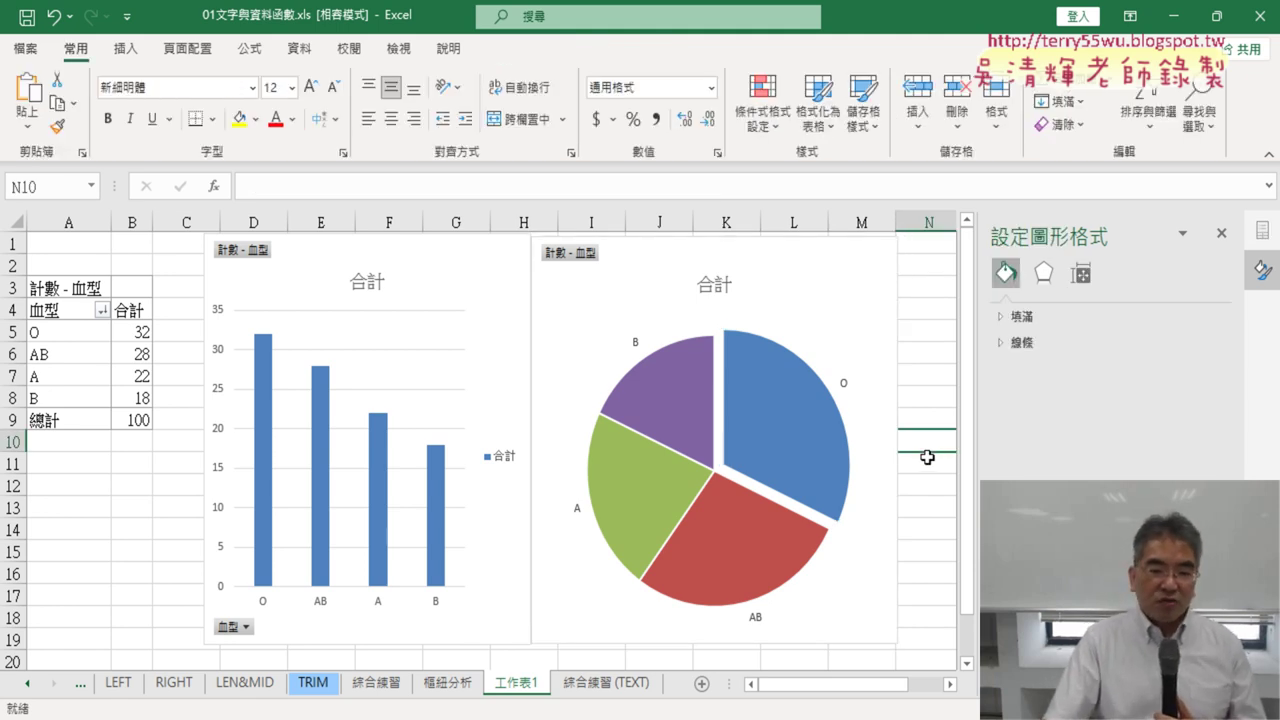
left_click(630, 683)
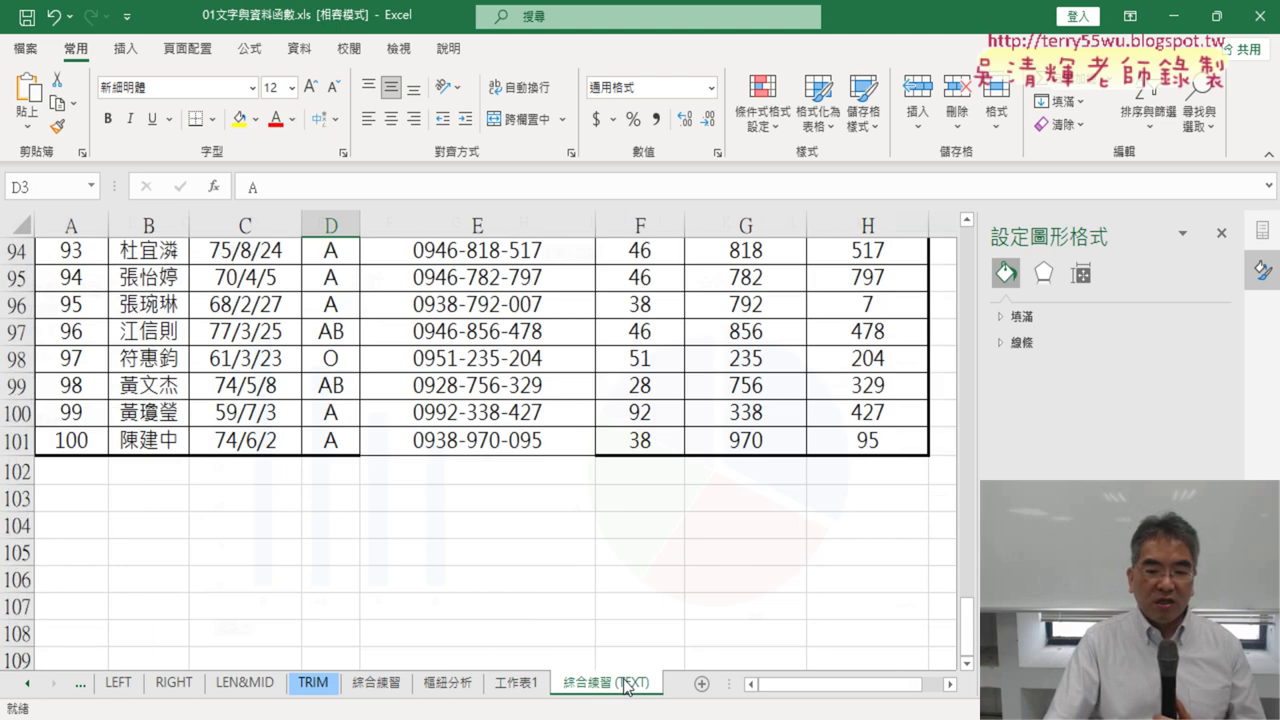
scroll(626, 594, "up", 1)
scroll(626, 514, "up", 8)
scroll(591, 571, "up", 6)
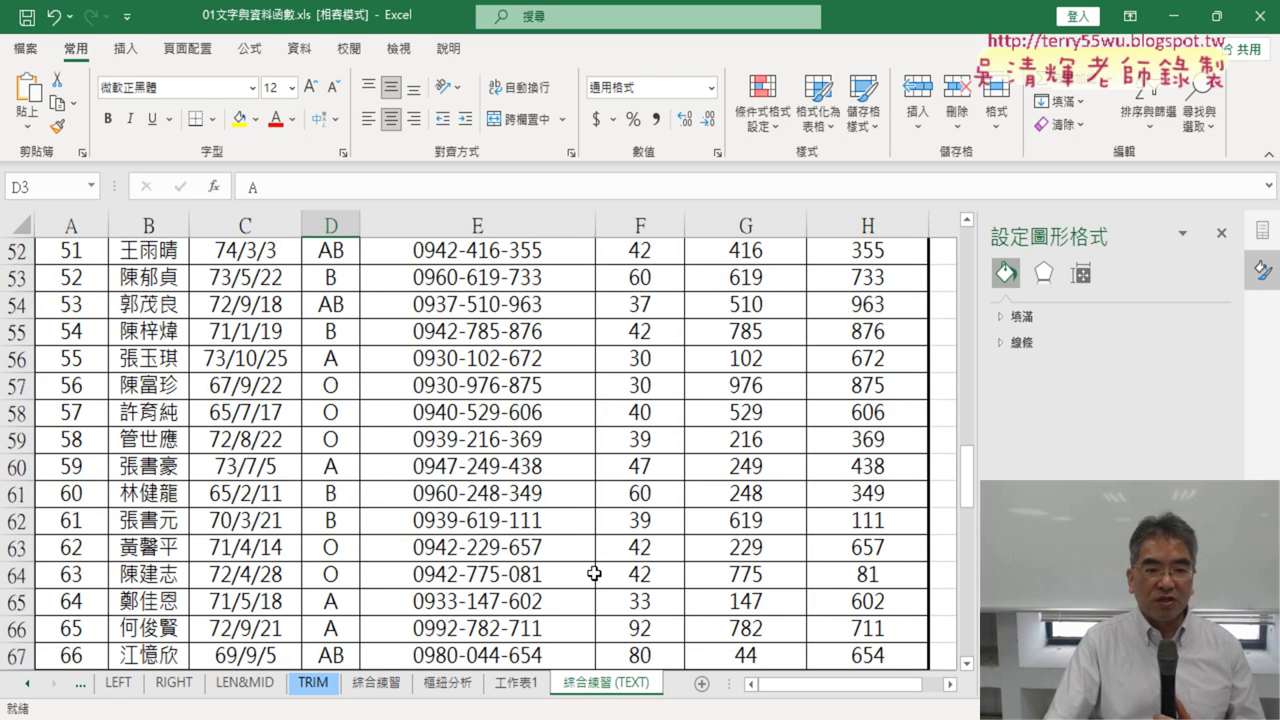
scroll(396, 463, "up", 6)
scroll(396, 463, "up", 7)
scroll(391, 434, "up", 4)
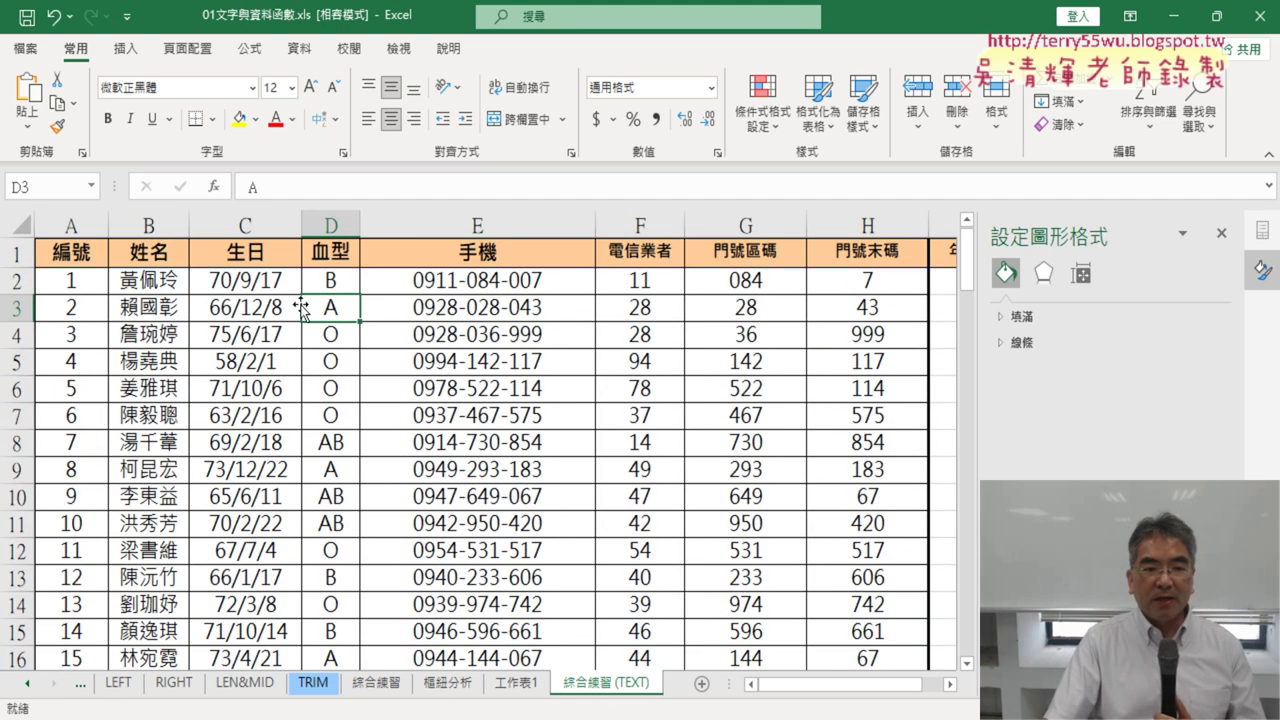
left_click(322, 224)
left_click(352, 325)
left_click(126, 48)
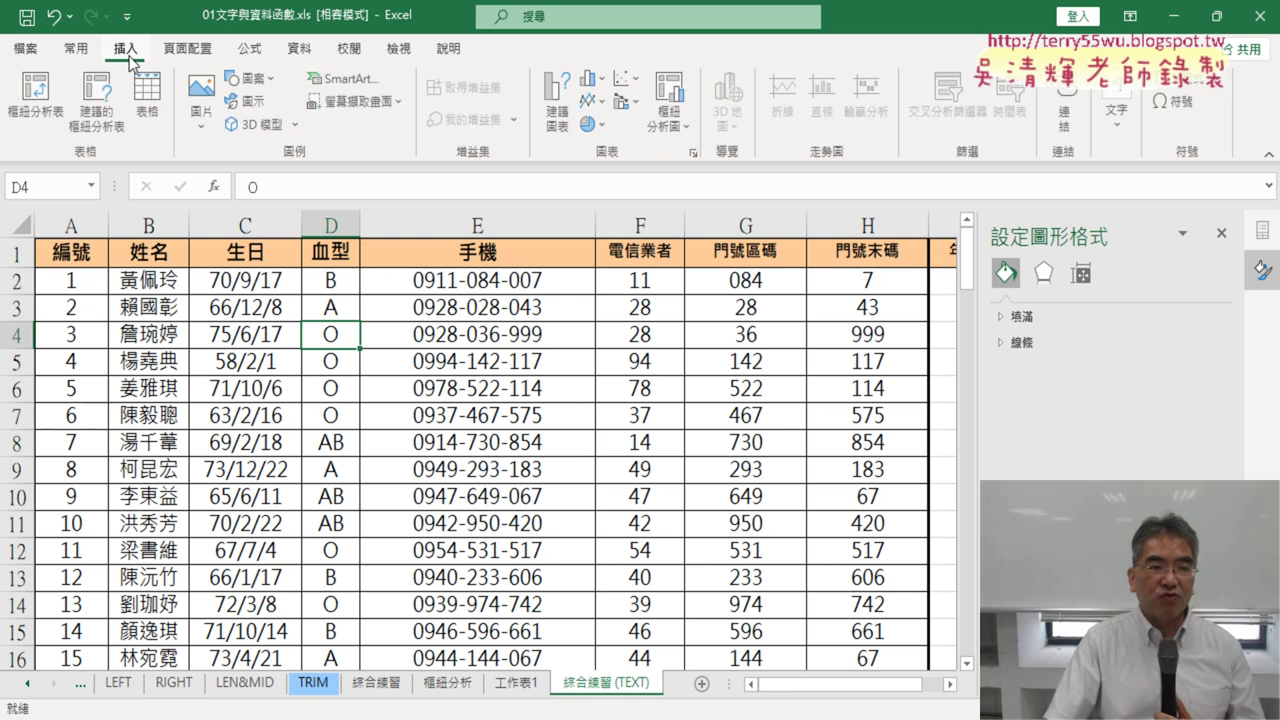
left_click(520, 683)
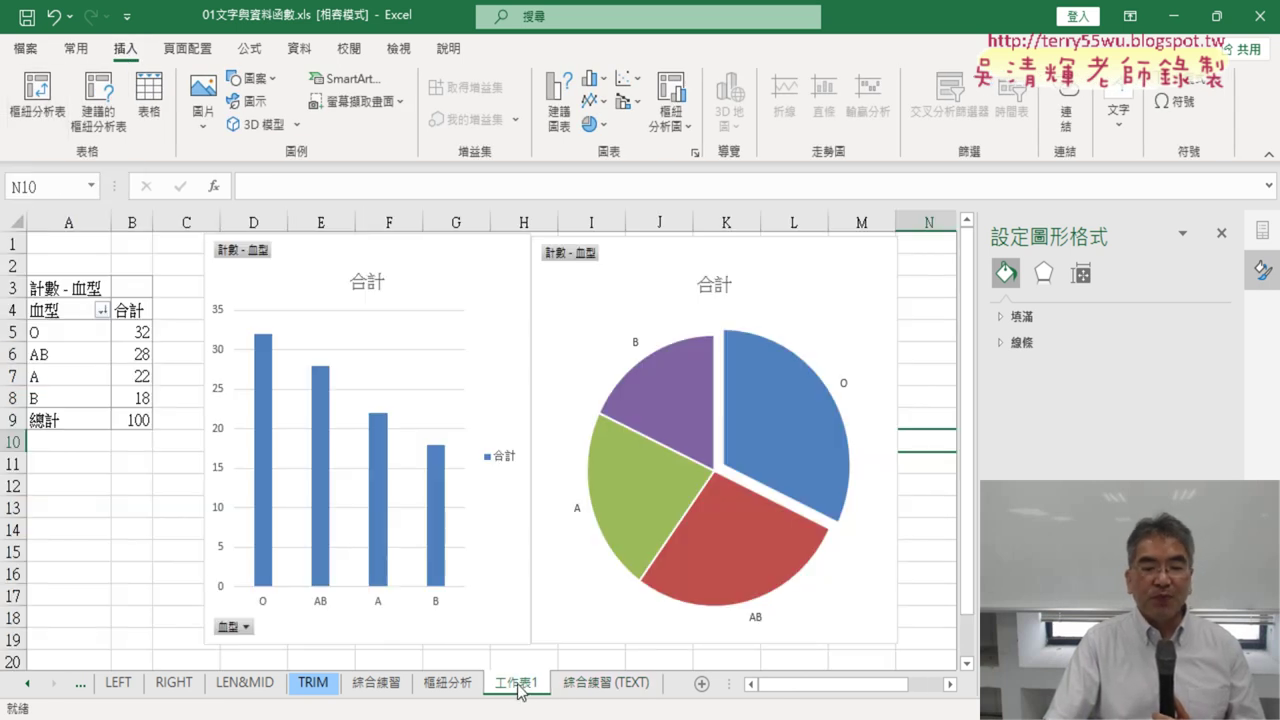
Close the Format Shape pane and select the O count cell B5 in the pivot table
left_click(75, 359)
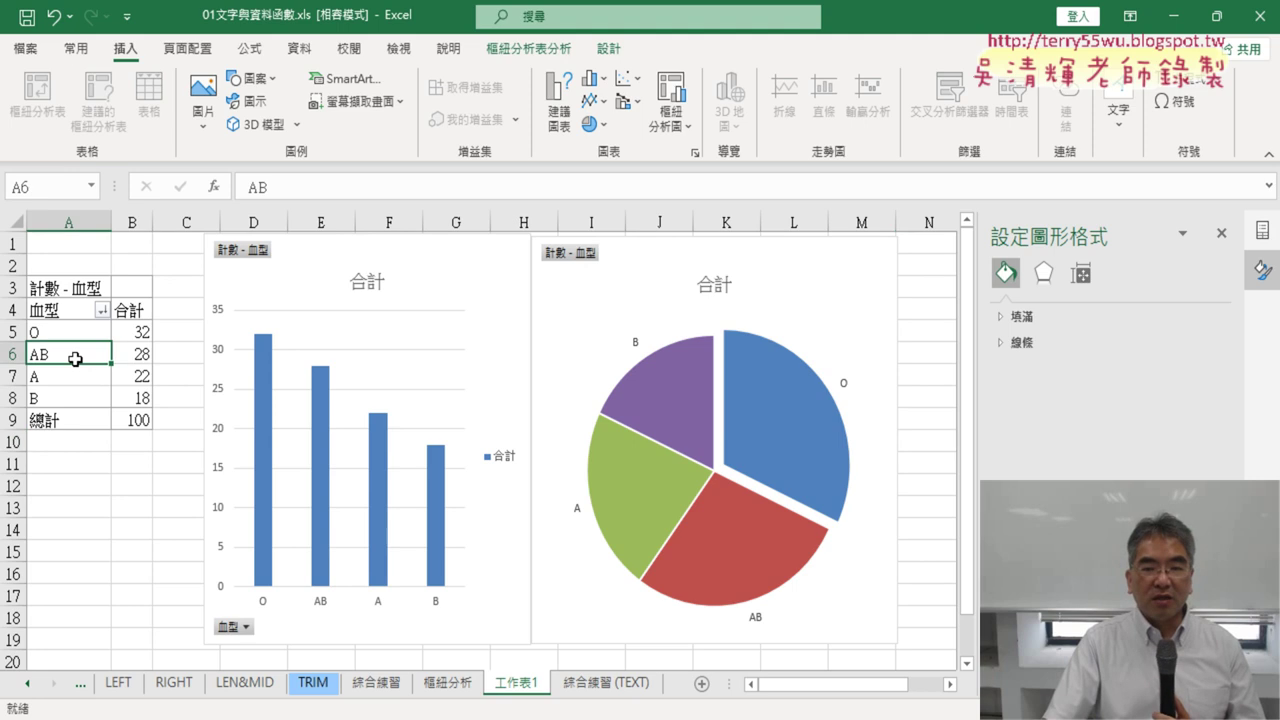
left_click(1222, 235)
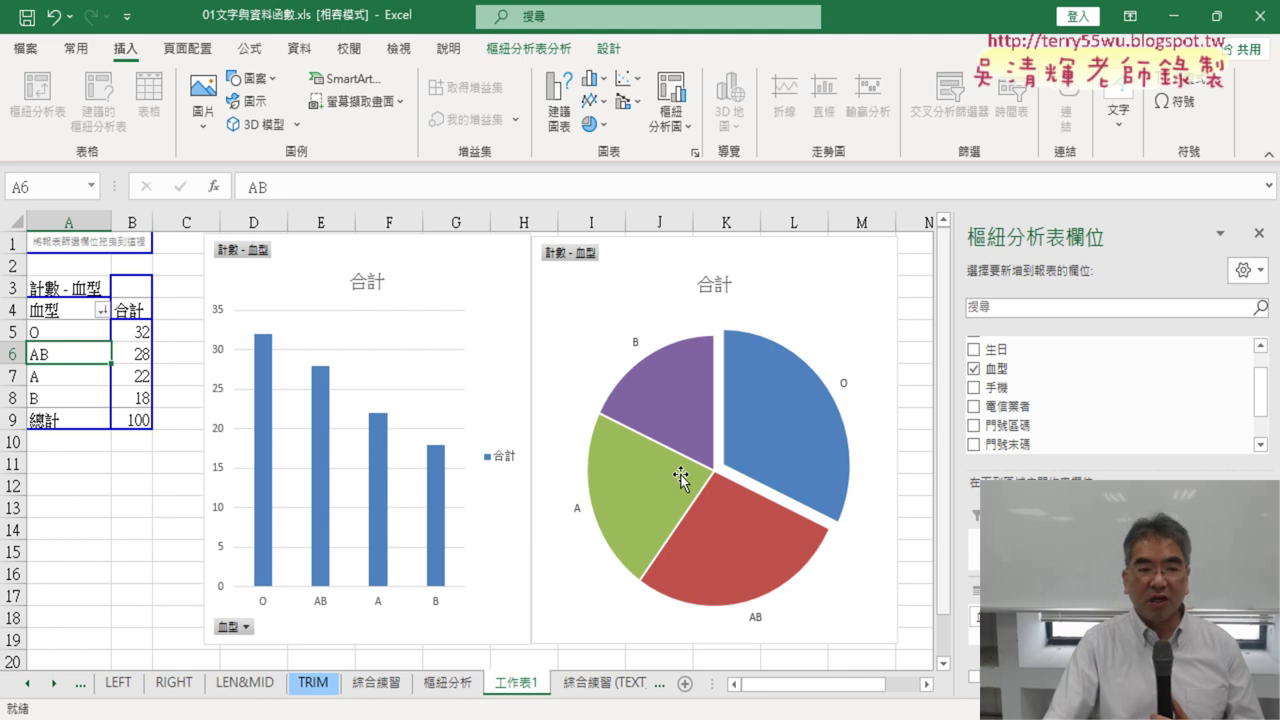
left_click(127, 335)
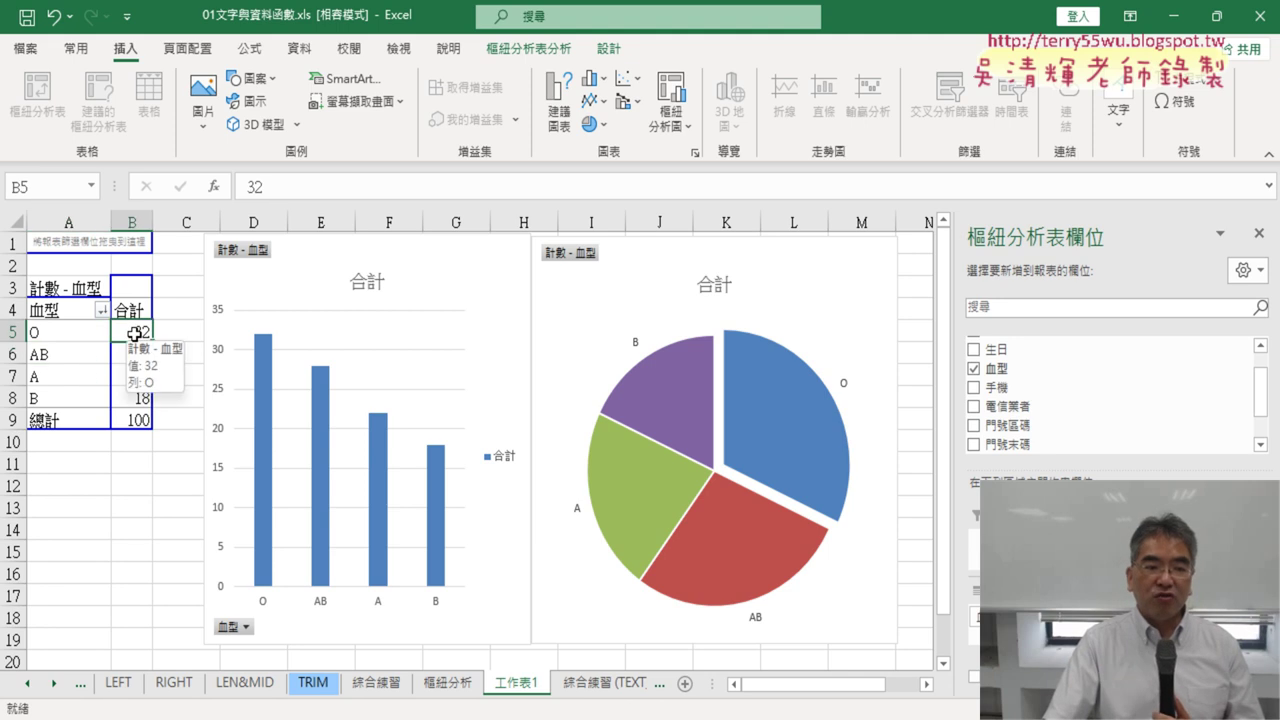
Show the Data ribbon commands and put the 工作表1 sheet tab into rename mode
left_click(299, 49)
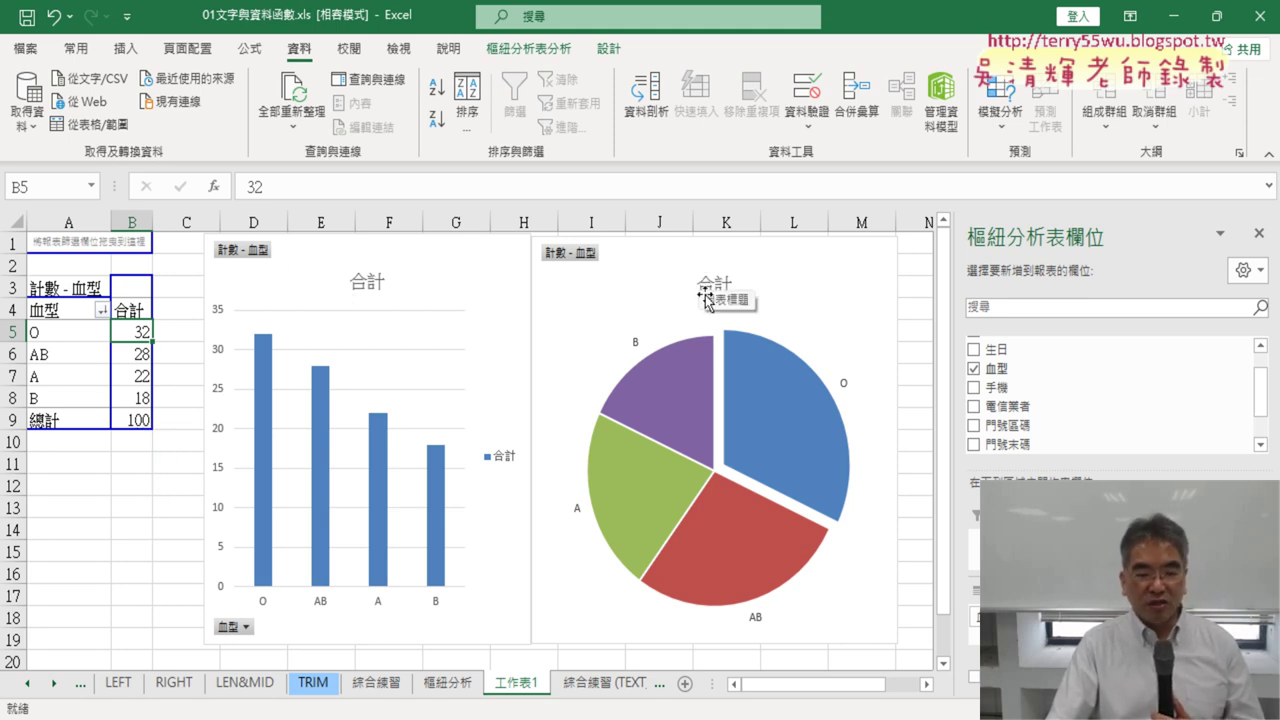
mouse_move(709, 341)
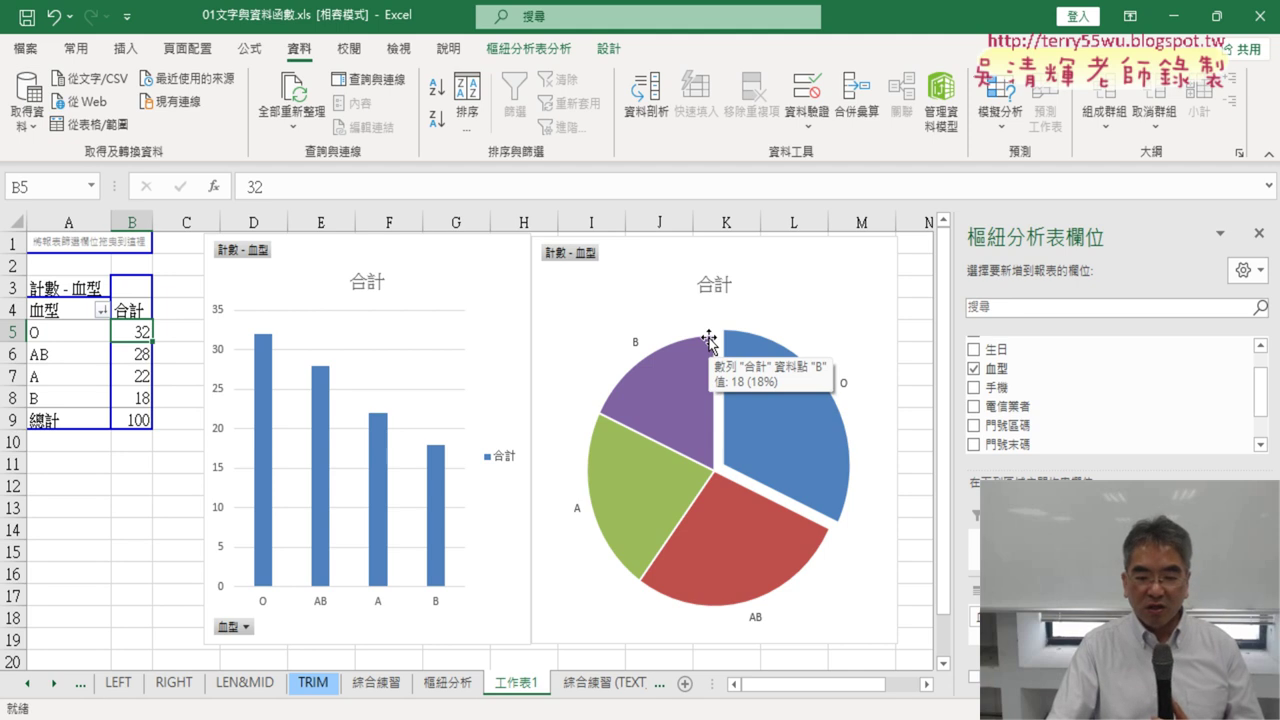
left_click(521, 688)
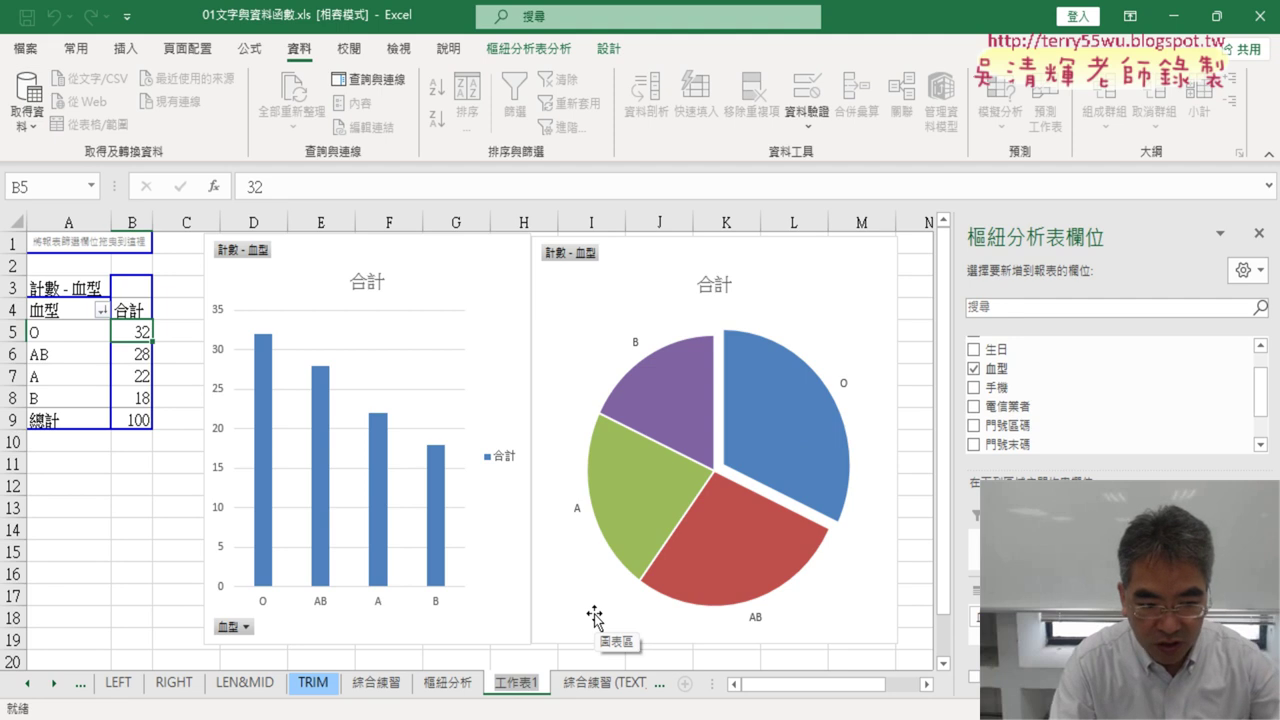
Rename the 工作表1 sheet to 樞紐分析血型 using Chinese IME input
type("x")
key("BackSpace")
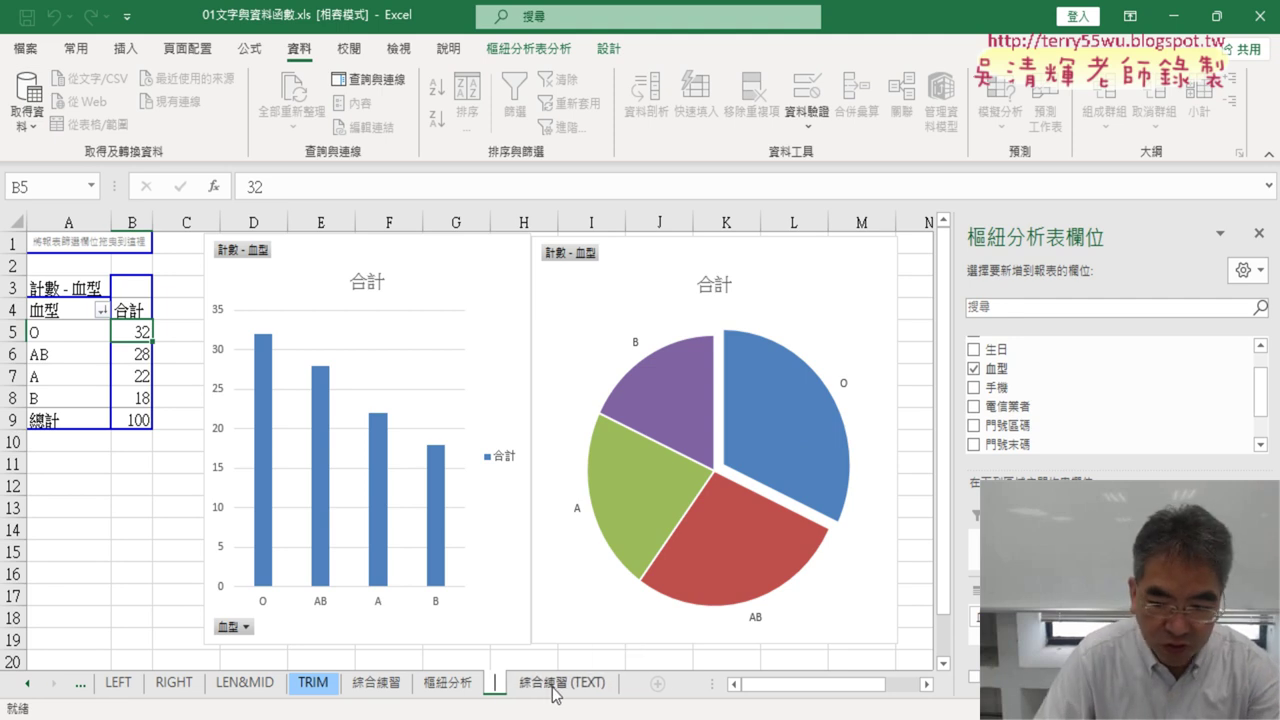
type("樞紐")
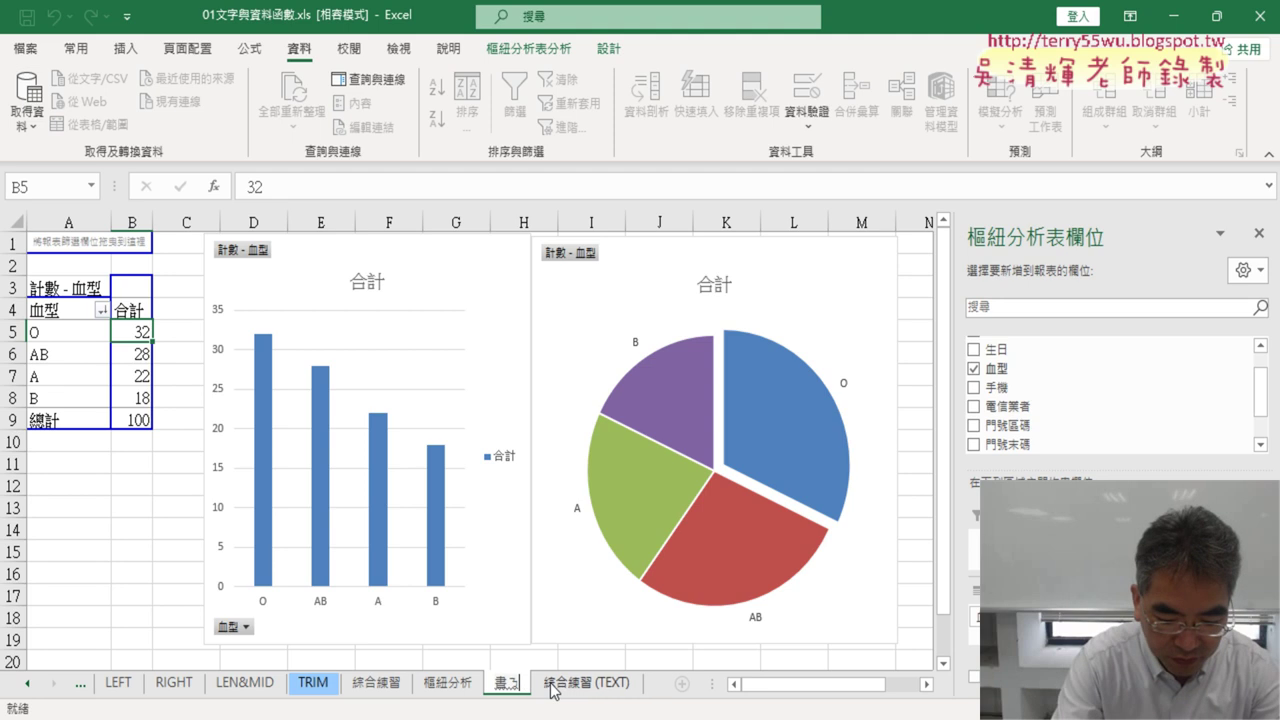
type("分析")
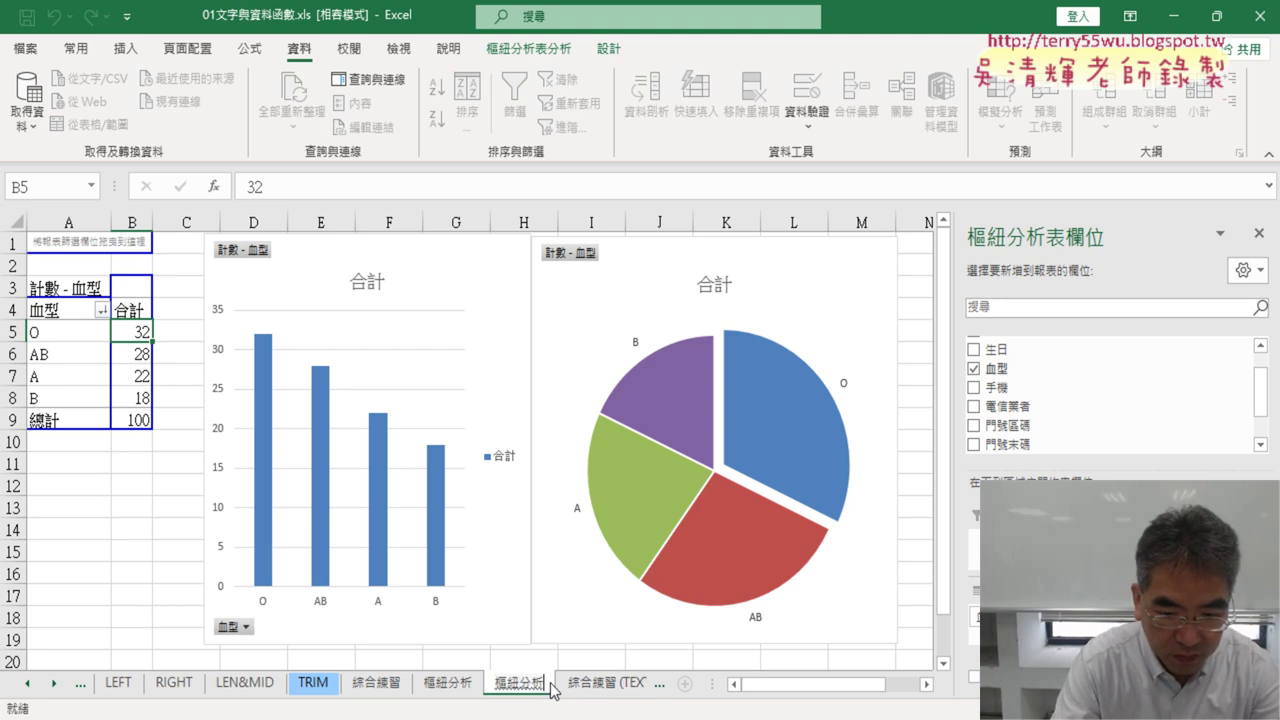
type("1")
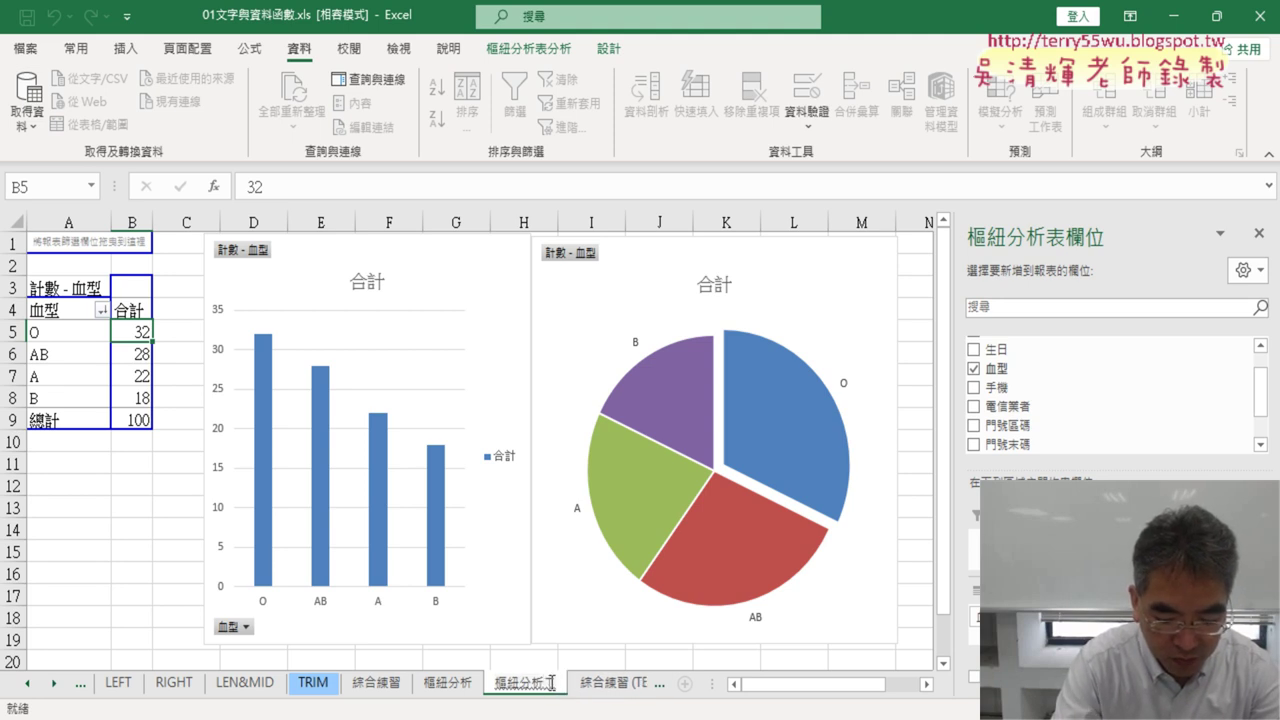
type("-")
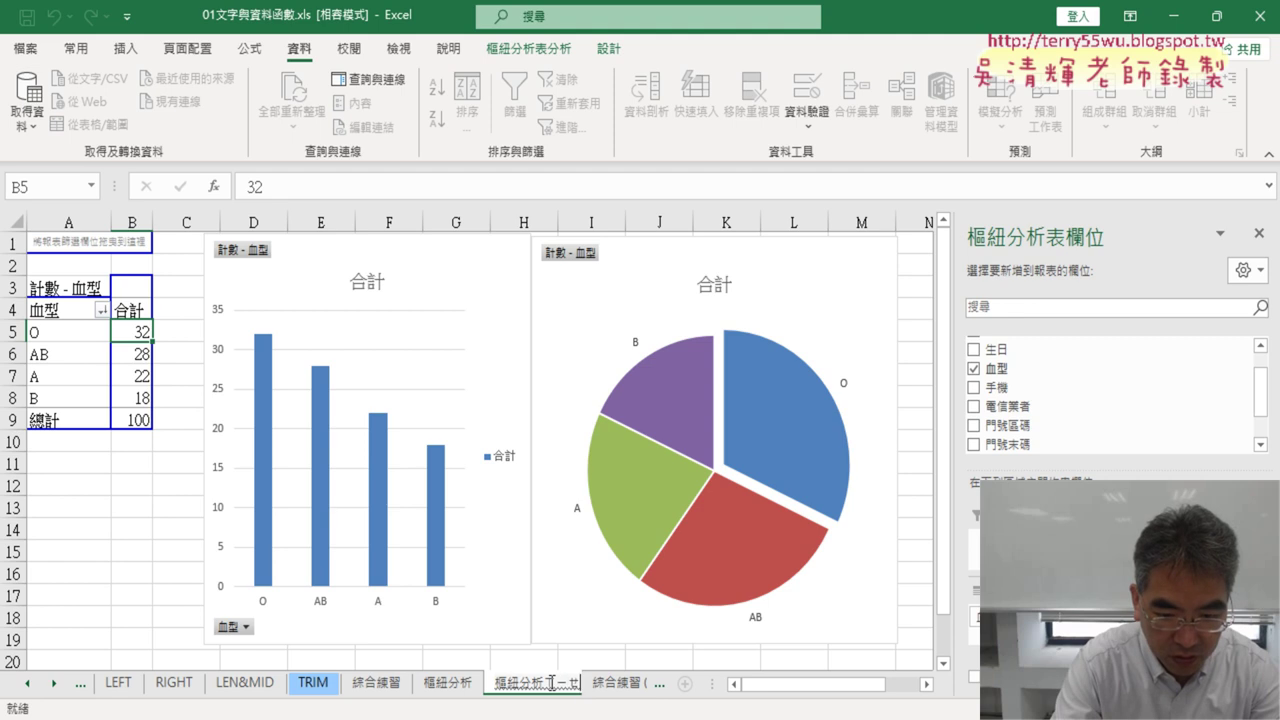
type("圖ㄅㄧㄠ")
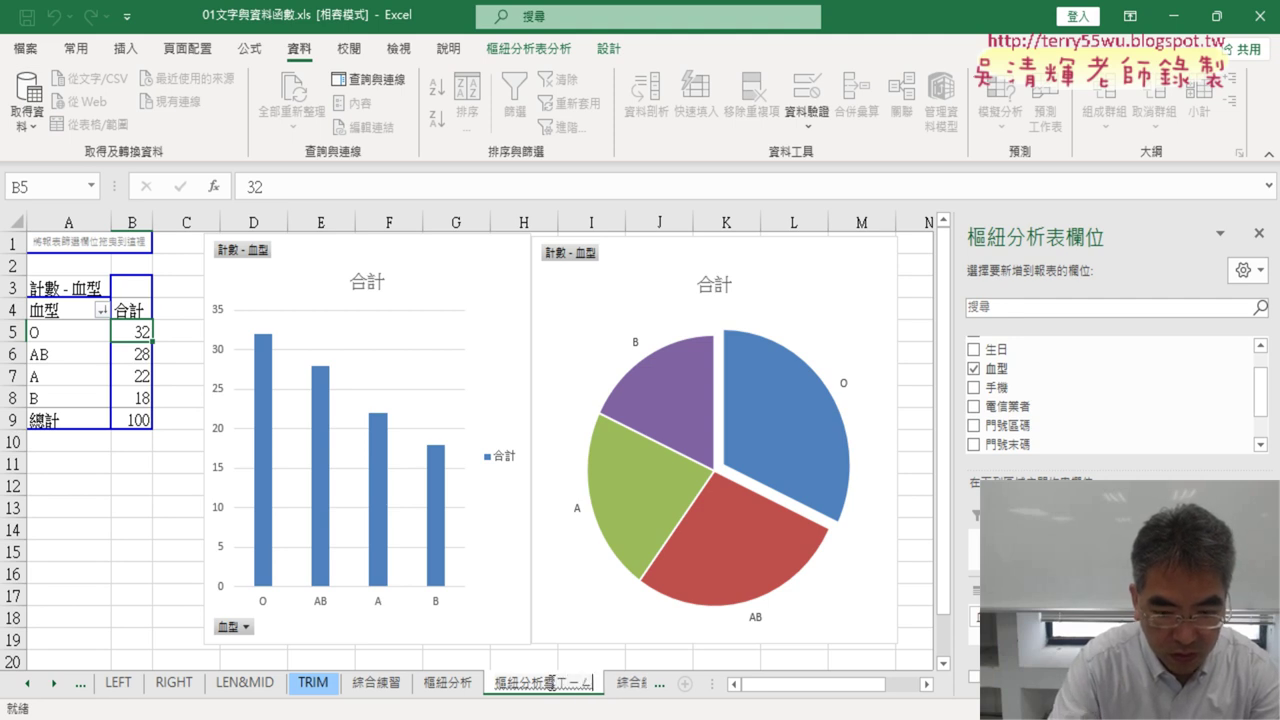
type("血型")
key("Return")
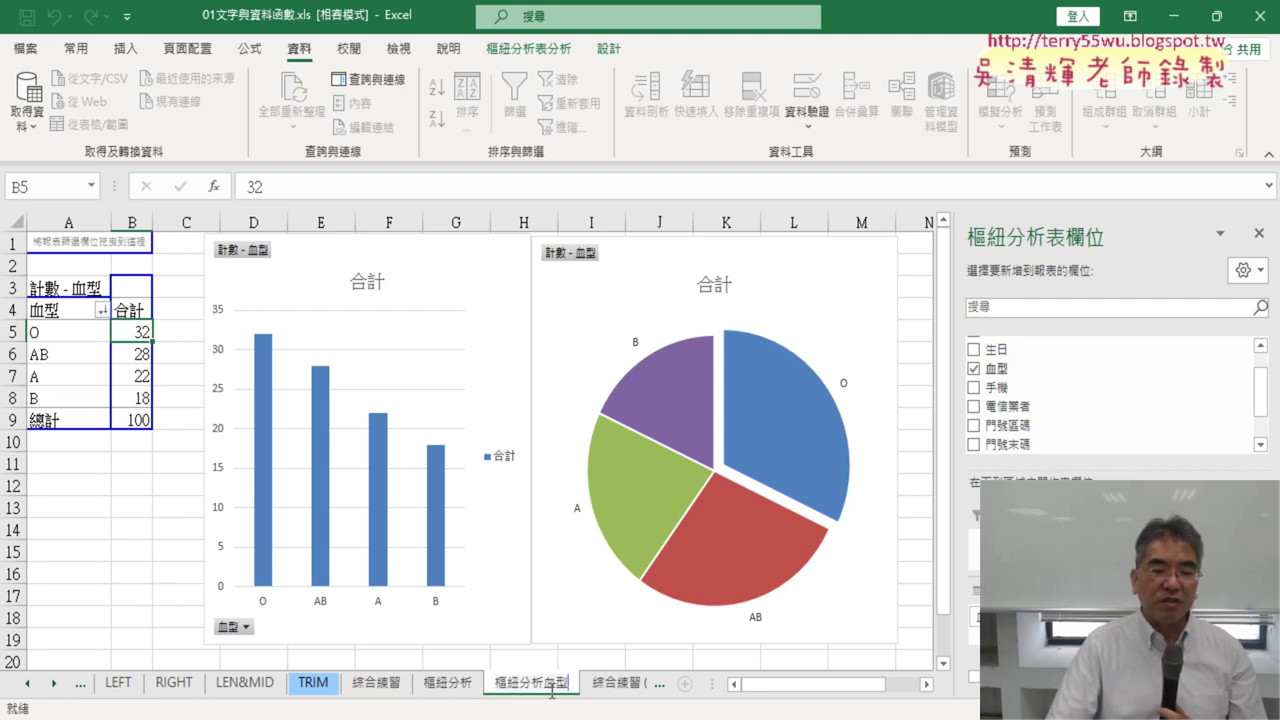
key("Return")
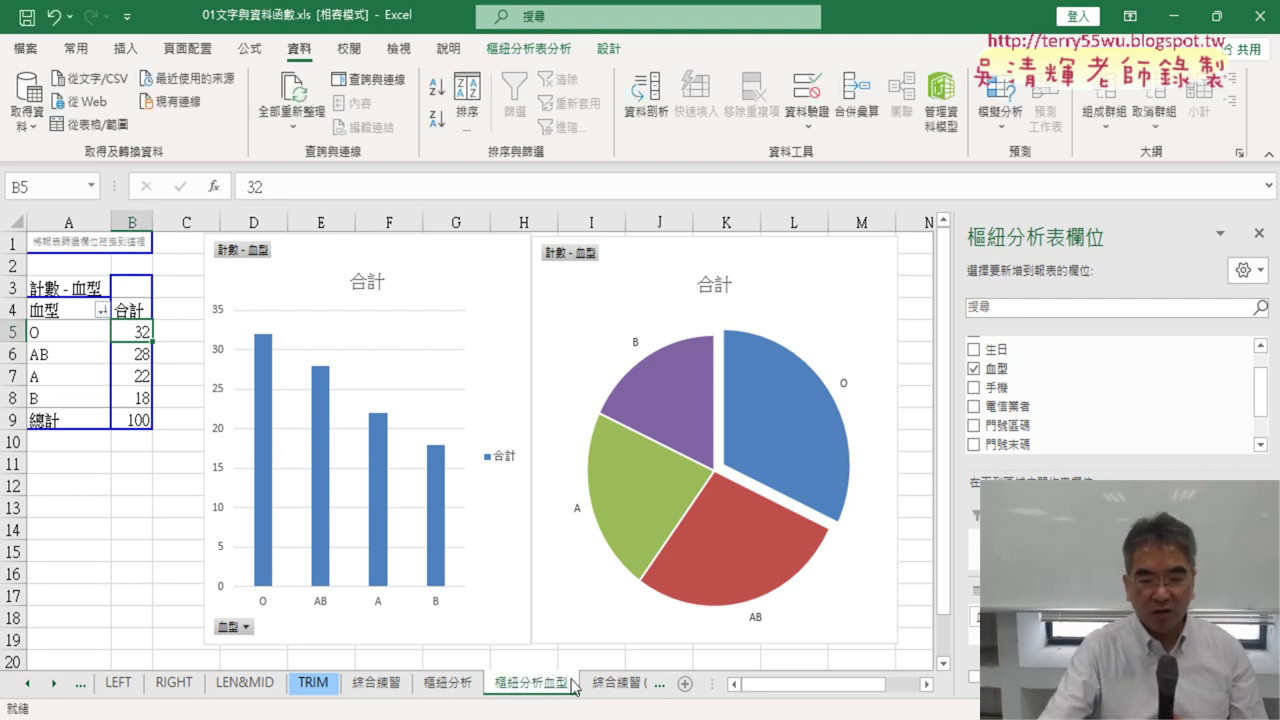